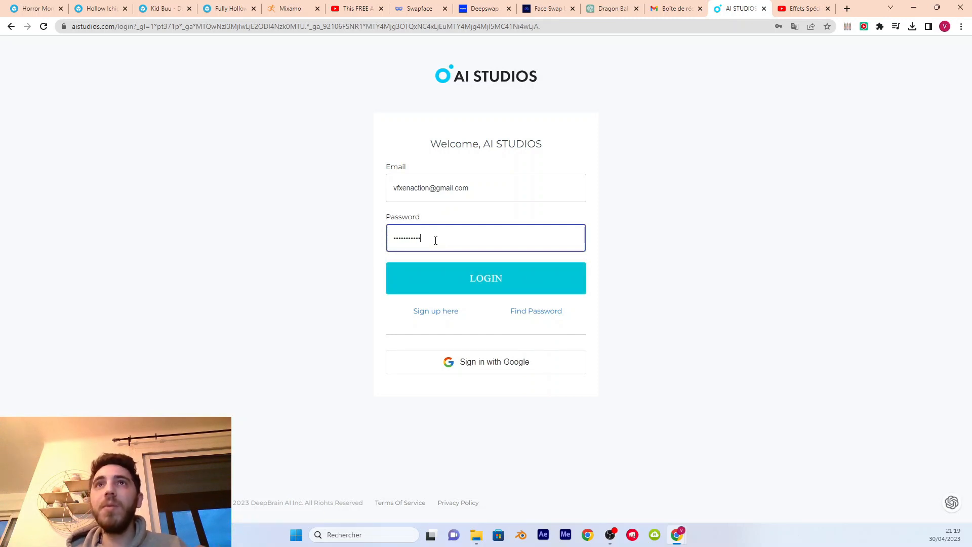
- Log in to the account and start a new video with ChatGPT
{"action": "key", "text": "Return"}
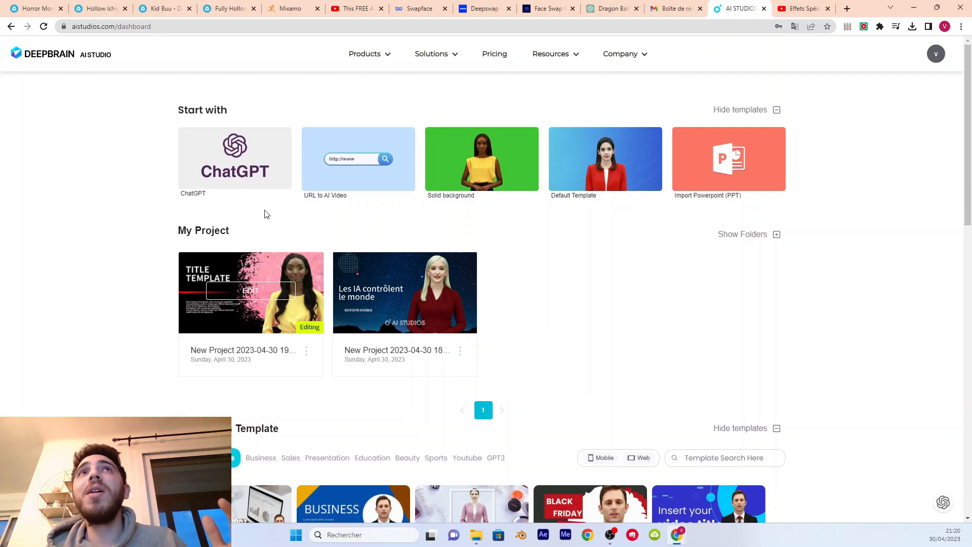
{"action": "left_click", "coordinate": [248, 164]}
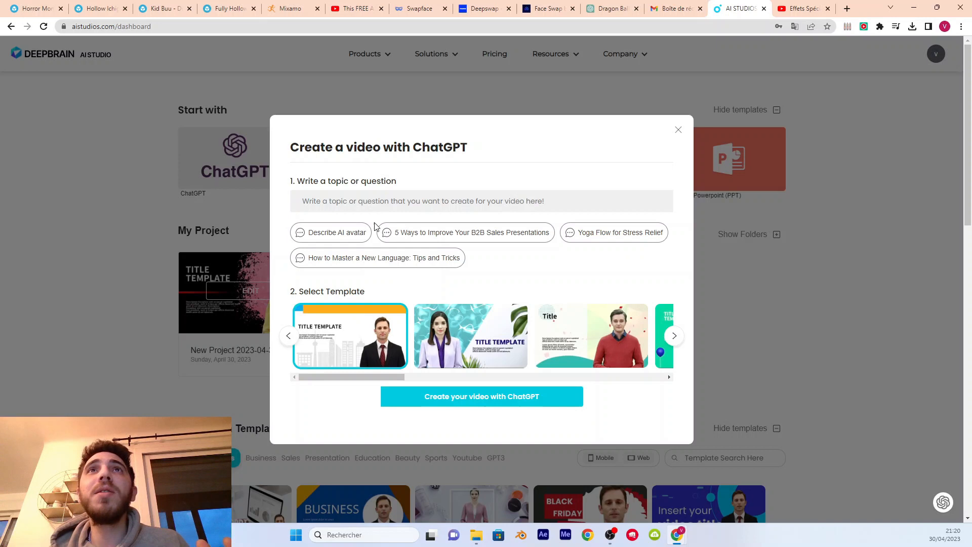
- Generate a video on the suggested topic "Describe AI avatar" using the light template with the man in a red sweater
{"action": "left_click", "coordinate": [340, 236]}
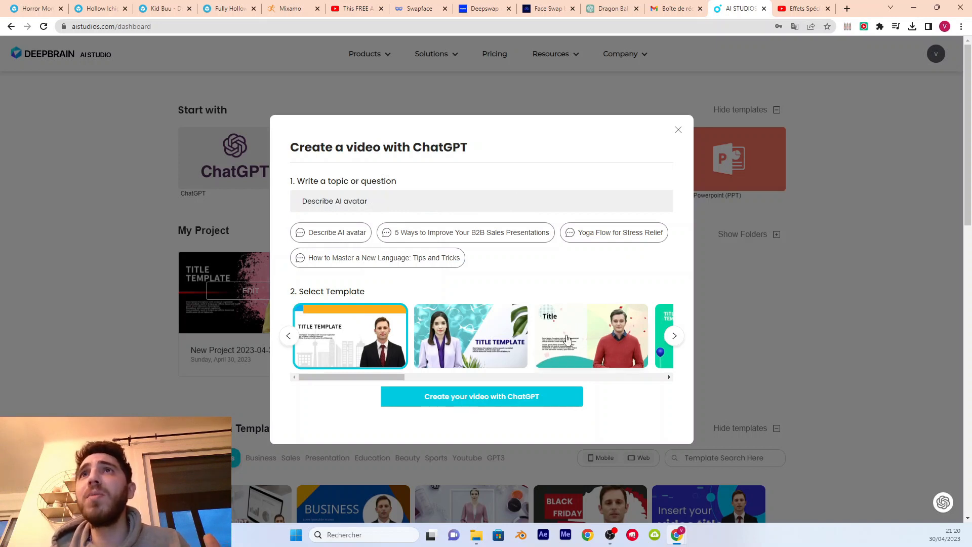
{"action": "left_click_drag", "start_coordinate": [403, 381], "coordinate": [594, 388]}
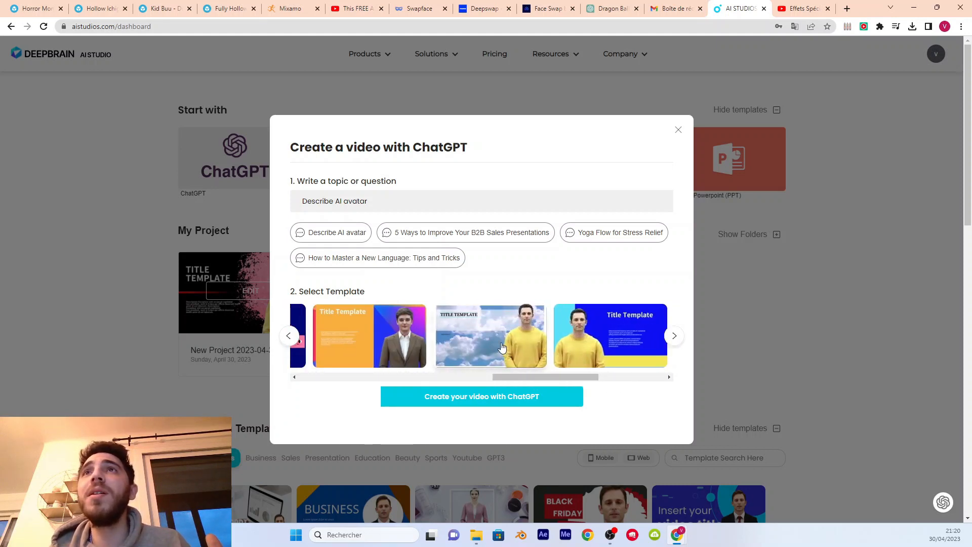
{"action": "left_click_drag", "start_coordinate": [520, 377], "coordinate": [443, 378]}
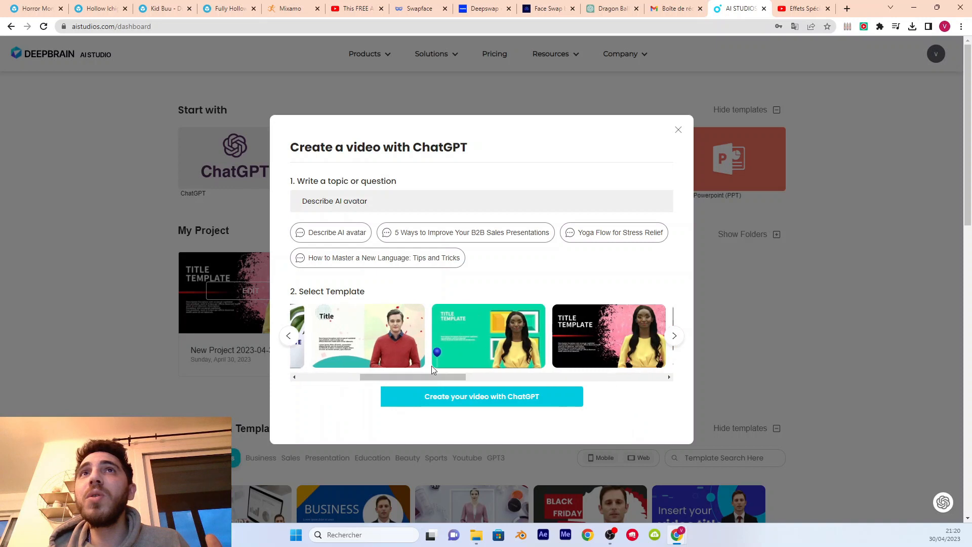
{"action": "left_click", "coordinate": [355, 349]}
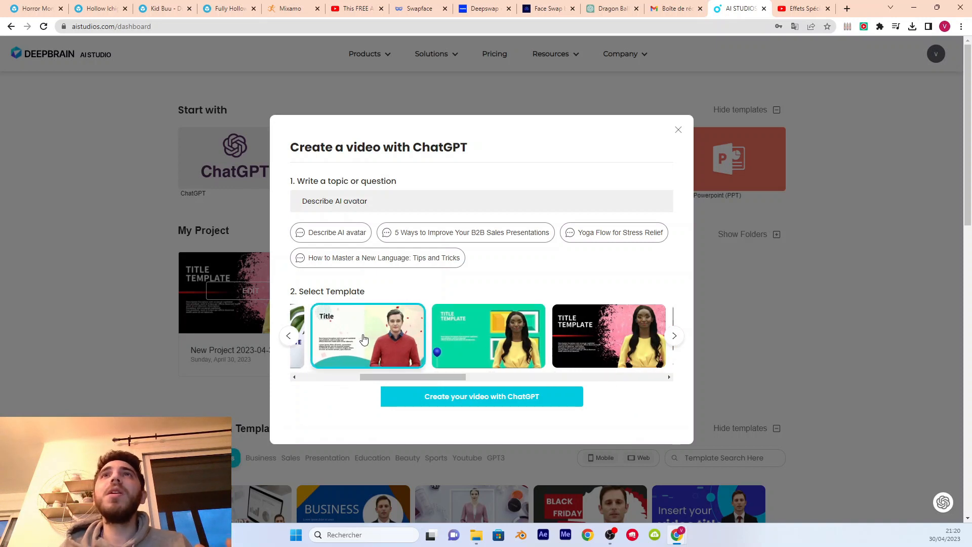
{"action": "left_click", "coordinate": [470, 403]}
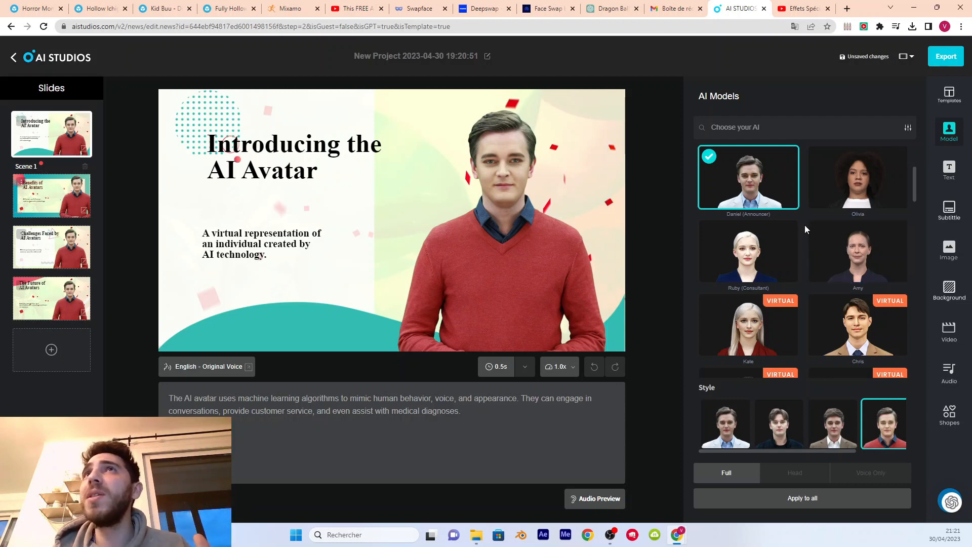
- Replace the first slide's avatar with the Dom (CS) model in its 00_idle style
{"action": "scroll", "coordinate": [807, 212], "scroll_direction": "down", "scroll_amount": 3}
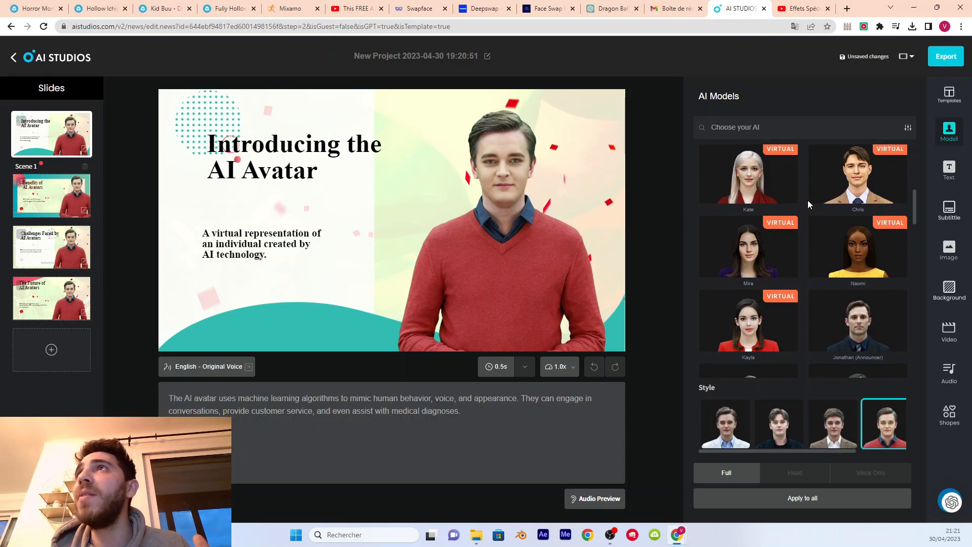
{"action": "scroll", "coordinate": [808, 203], "scroll_direction": "down", "scroll_amount": 4}
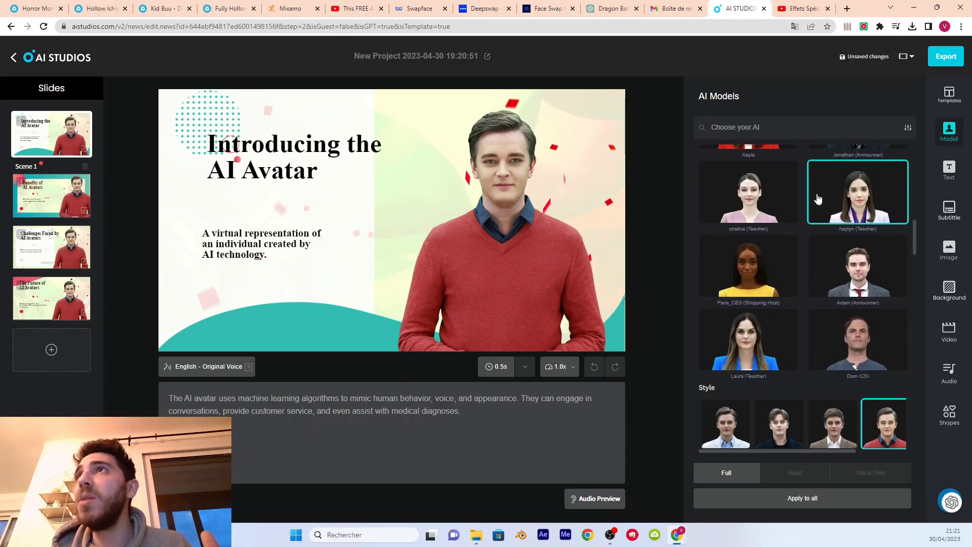
{"action": "scroll", "coordinate": [854, 284], "scroll_direction": "down", "scroll_amount": 1}
{"action": "left_click", "coordinate": [870, 307]}
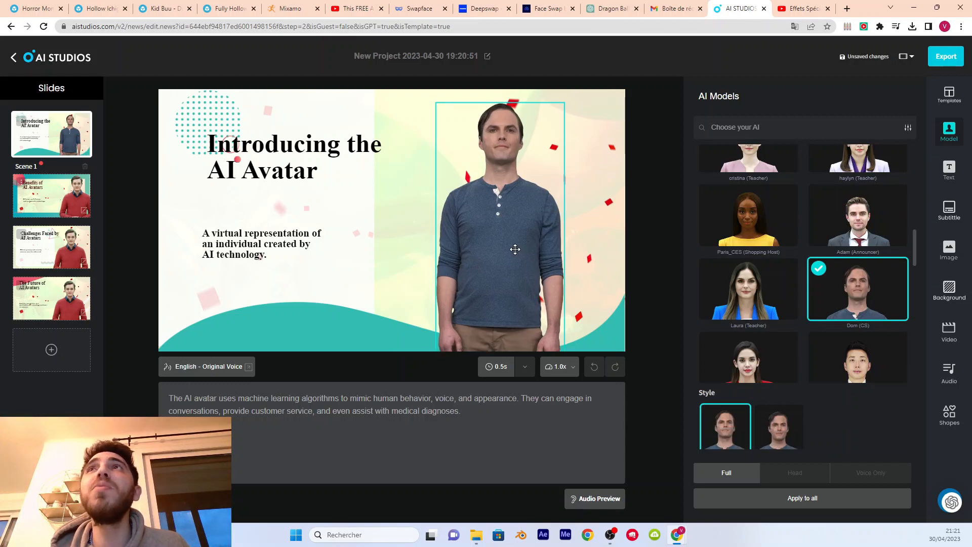
{"action": "left_click", "coordinate": [467, 344]}
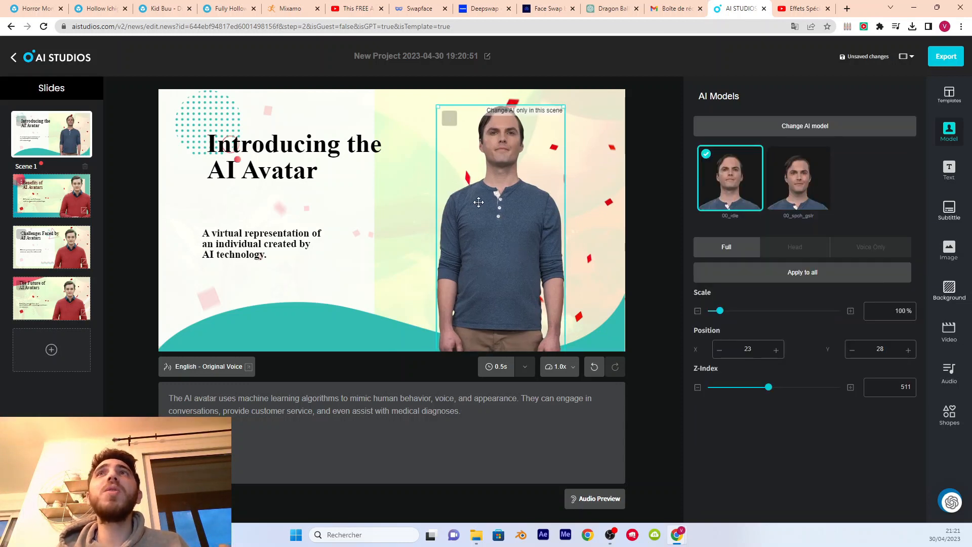
{"action": "left_click", "coordinate": [793, 187]}
{"action": "left_click", "coordinate": [740, 187]}
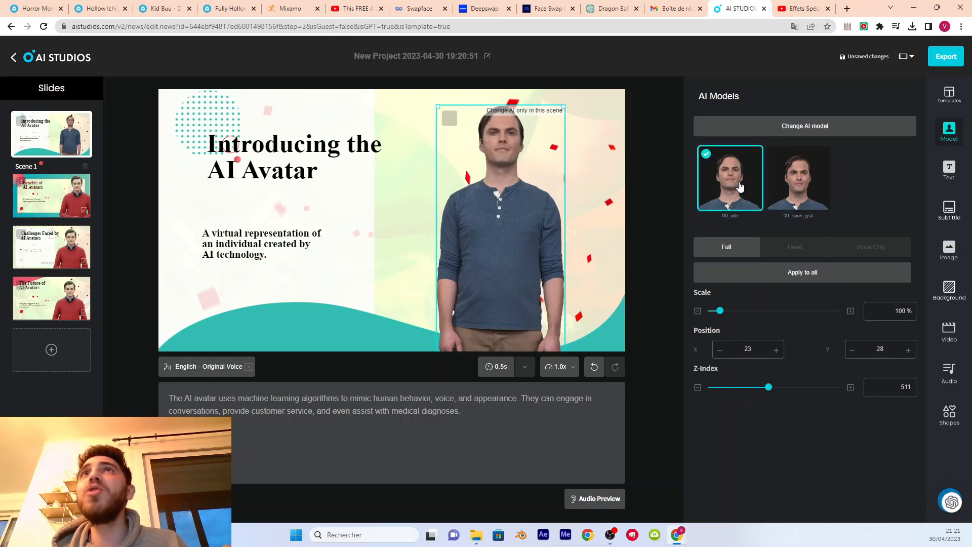
- Change the first slide's title to "IA va gagner en Puissance" on two lines and position it at about X -24, Y -9
{"action": "left_click", "coordinate": [314, 160]}
{"action": "left_click_drag", "start_coordinate": [315, 160], "coordinate": [311, 180]}
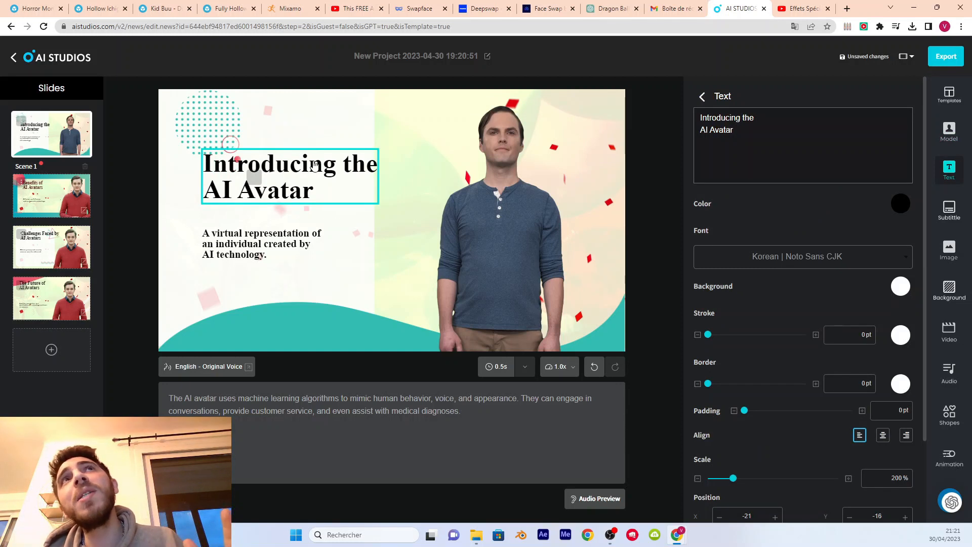
{"action": "left_click", "coordinate": [745, 126]}
{"action": "key", "text": "ctrl+a"}
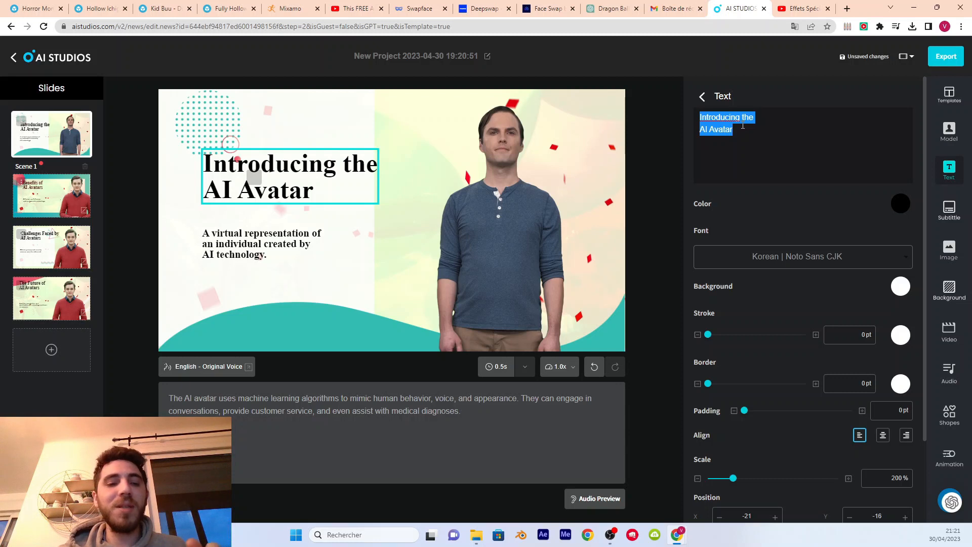
{"action": "type", "text": "IA"}
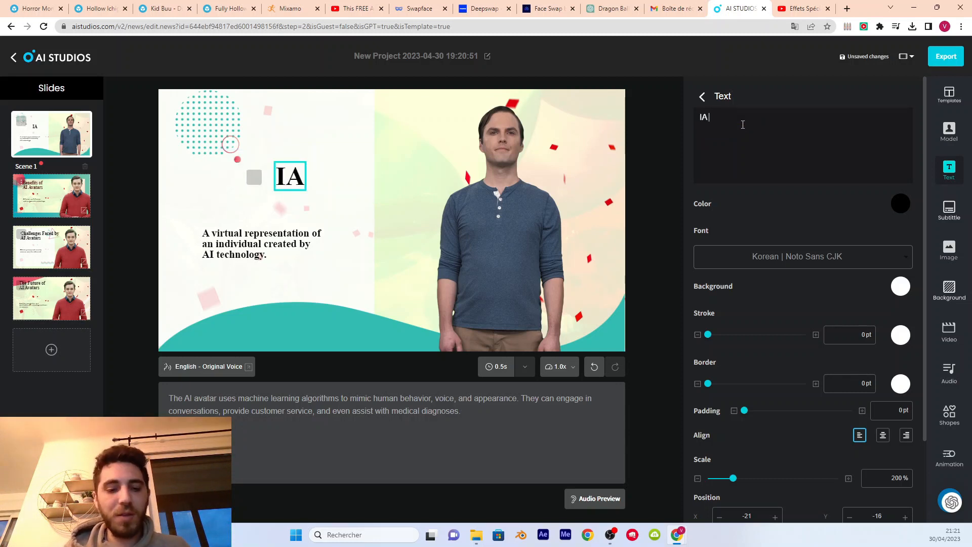
{"action": "type", "text": " va détruitr"}
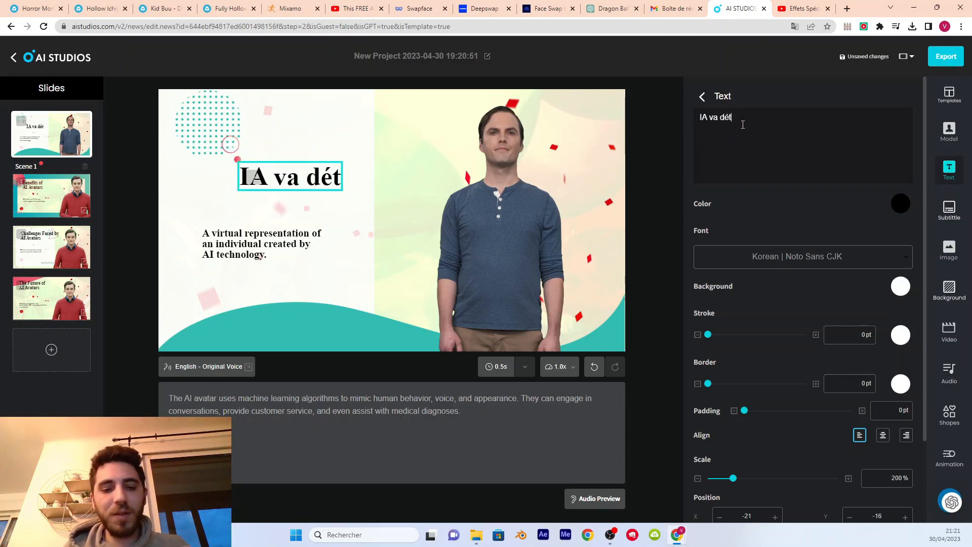
{"action": "key", "text": "BackSpace"}
{"action": "key", "text": "BackSpace"}
{"action": "key", "text": "BackSpace"}
{"action": "key", "text": "BackSpace"}
{"action": "key", "text": "BackSpace"}
{"action": "key", "text": "BackSpace"}
{"action": "key", "text": "BackSpace"}
{"action": "key", "text": "BackSpace"}
{"action": "key", "text": "BackSpace"}
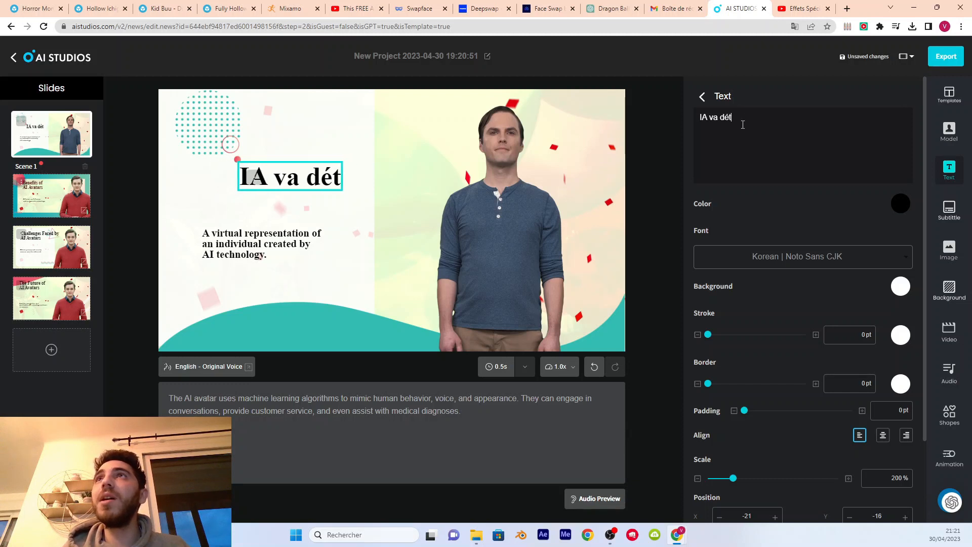
{"action": "type", "text": "gagner en"}
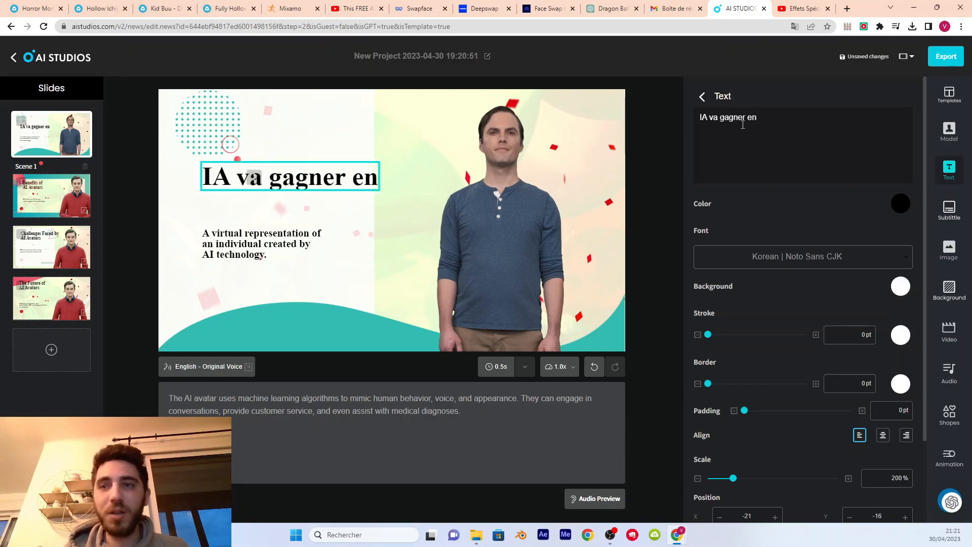
{"action": "key", "text": "Return"}
{"action": "type", "text": "Puiss"}
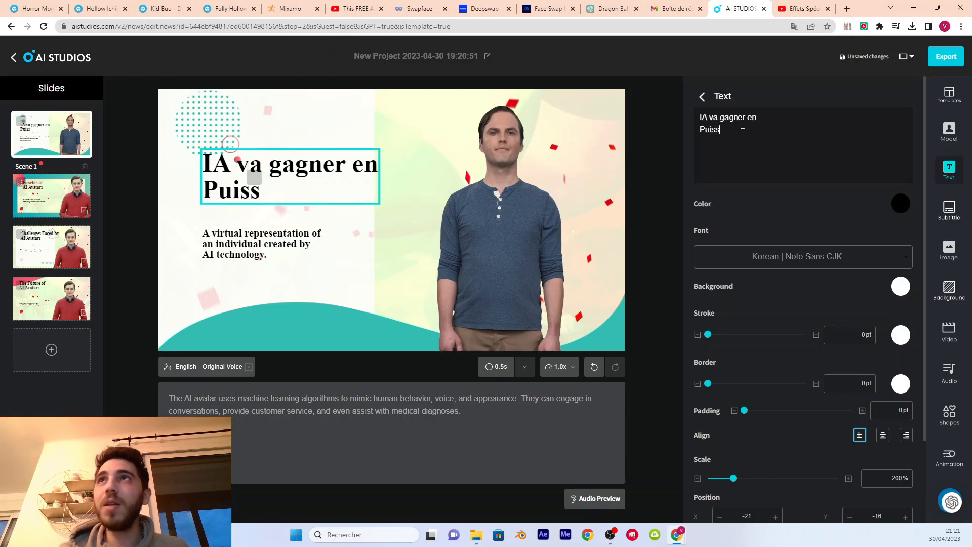
{"action": "type", "text": "a,ncence"}
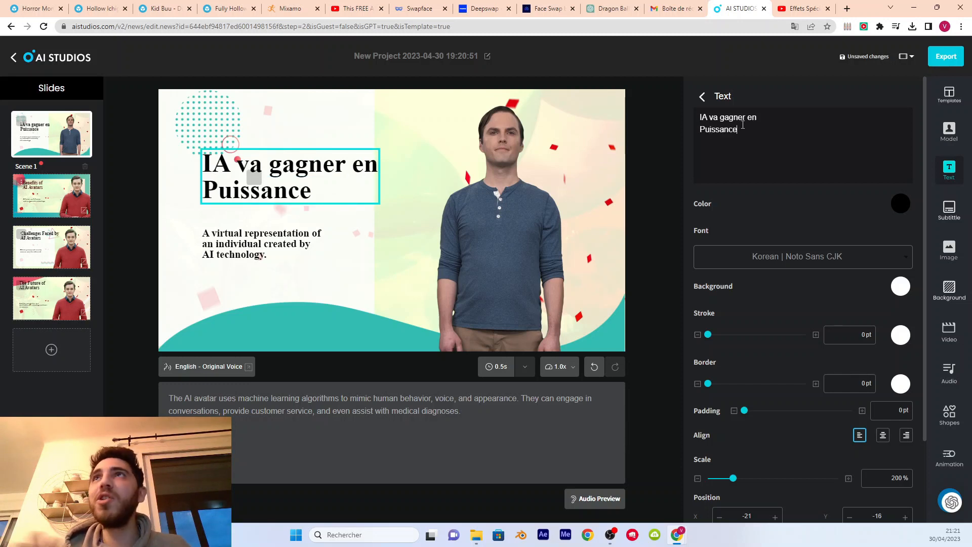
{"action": "left_click", "coordinate": [260, 177]}
{"action": "left_click_drag", "start_coordinate": [260, 177], "coordinate": [248, 197]}
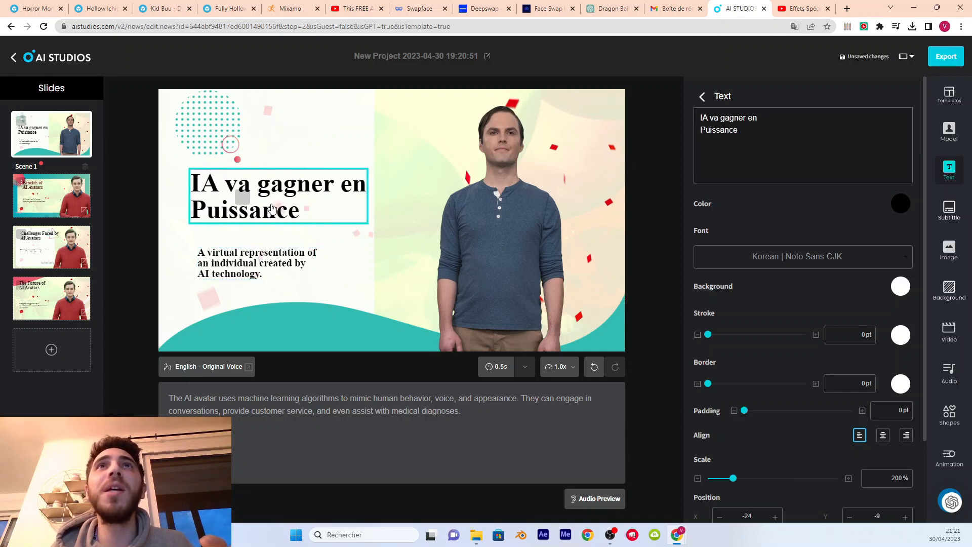
- Replace the text below the title with "vous n'avez aucune idée" and position it at about X -31, Y 13
{"action": "left_click", "coordinate": [248, 264]}
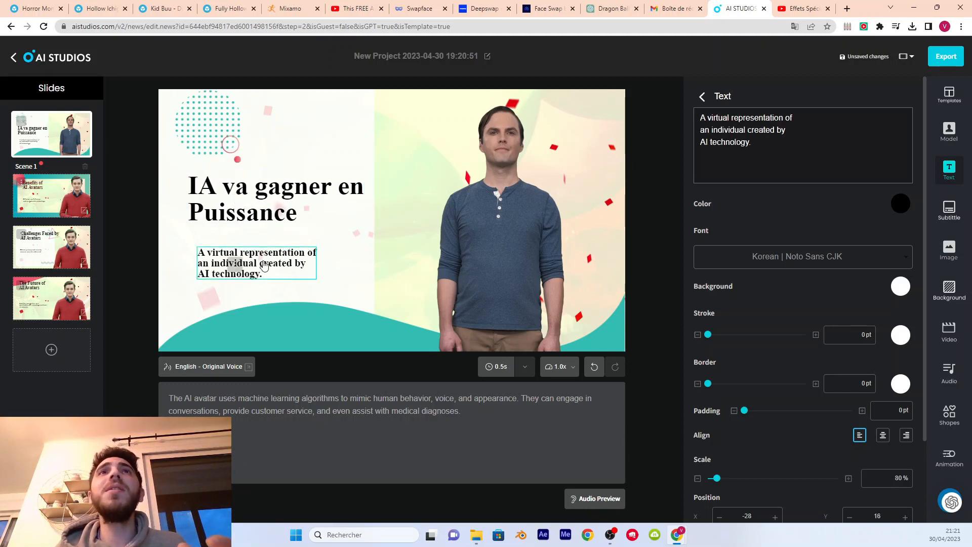
{"action": "key", "text": "ctrl+a"}
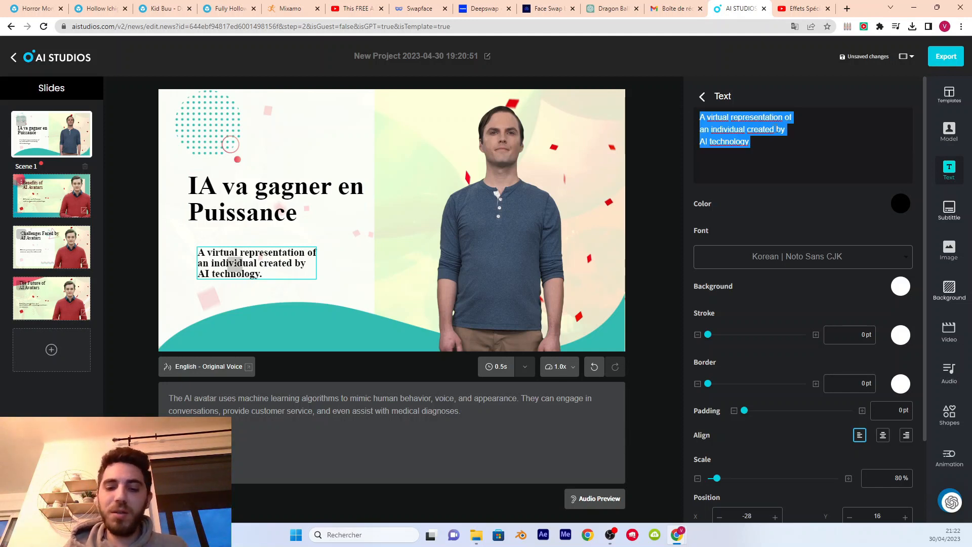
{"action": "type", "text": "vous n\""}
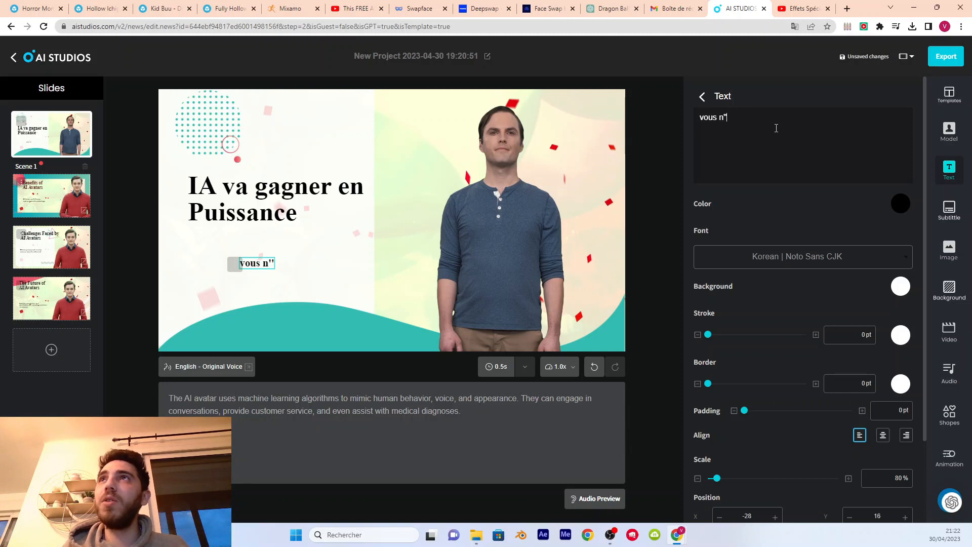
{"action": "type", "text": "a"}
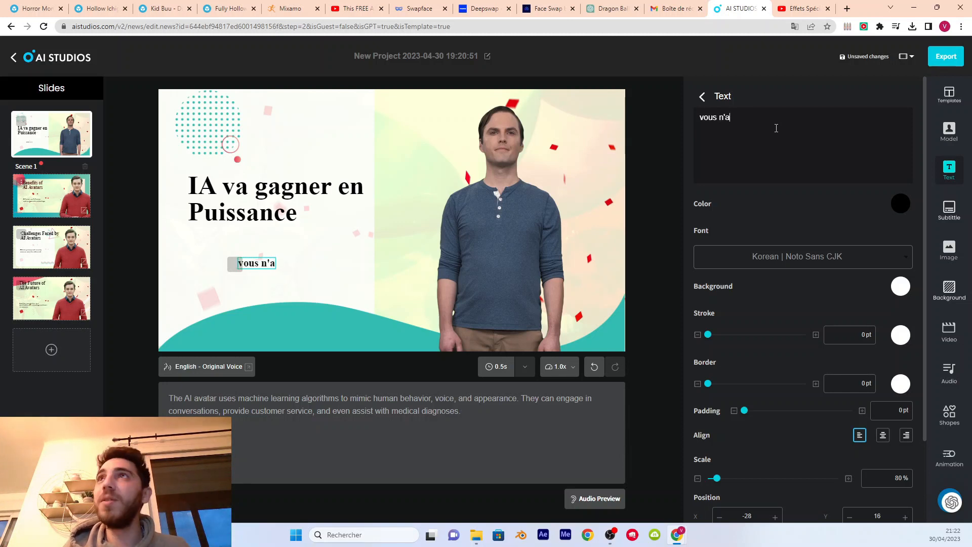
{"action": "type", "text": "vez "}
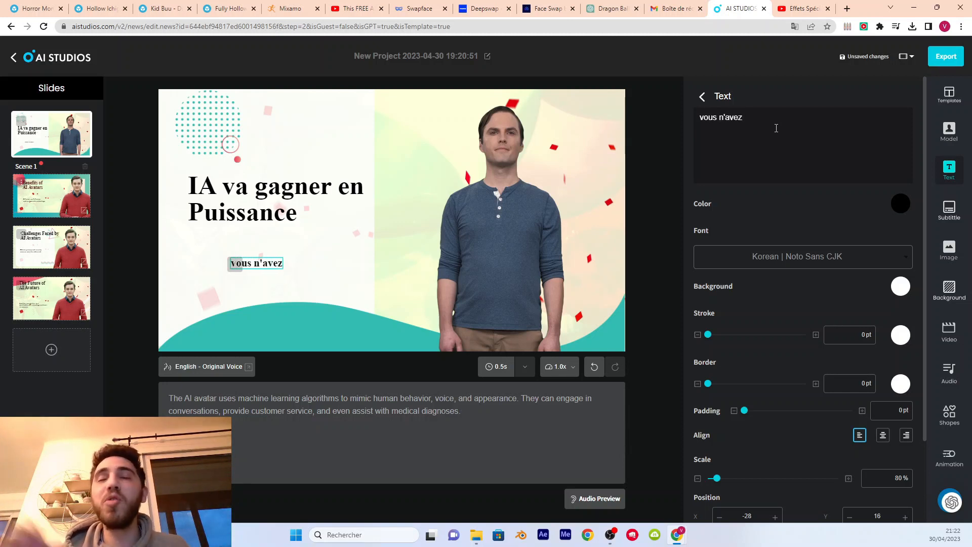
{"action": "type", "text": "aucune idée"}
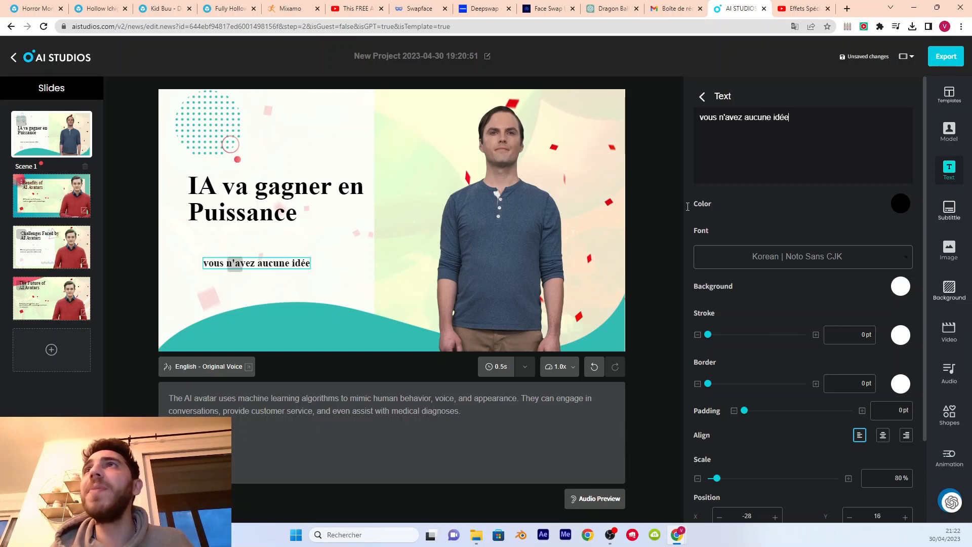
{"action": "left_click_drag", "start_coordinate": [244, 265], "coordinate": [232, 259]}
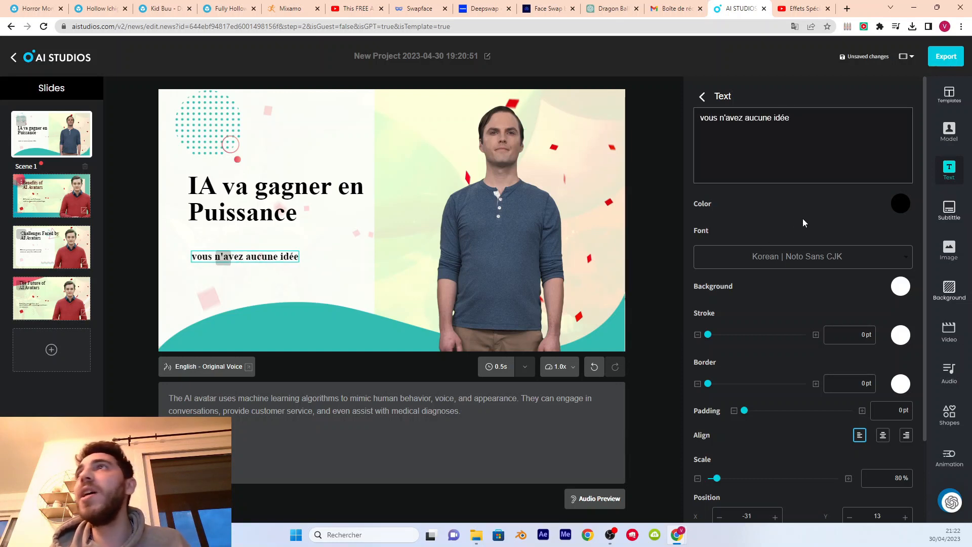
- Set the color of the "vous n'avez aucune idée" text to the muted red #AF5252
{"action": "left_click", "coordinate": [901, 205]}
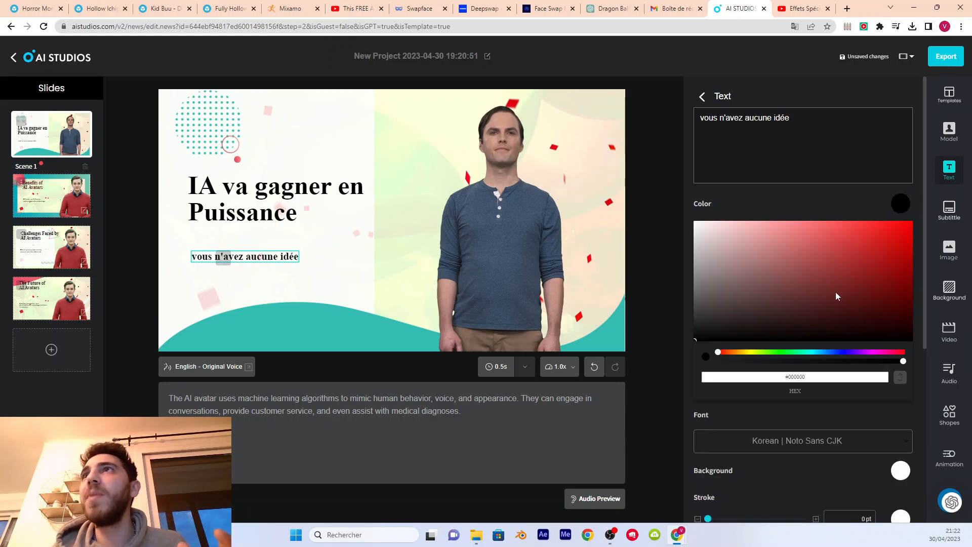
{"action": "left_click", "coordinate": [701, 226]}
{"action": "mouse_move", "coordinate": [703, 227]}
{"action": "left_mouse_down"}
{"action": "mouse_move", "coordinate": [861, 264]}
{"action": "mouse_move", "coordinate": [811, 259]}
{"action": "left_mouse_up"}
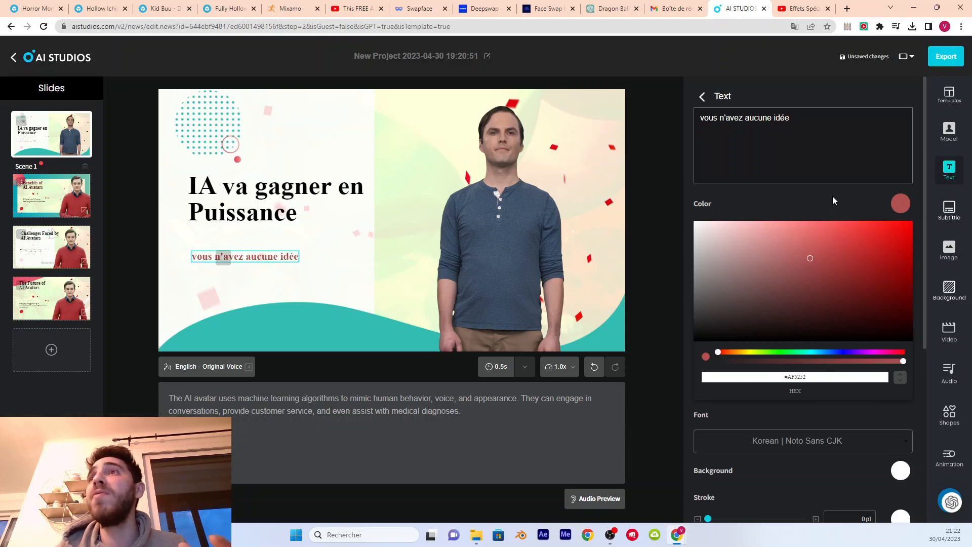
{"action": "scroll", "coordinate": [832, 201], "scroll_direction": "down", "scroll_amount": 5}
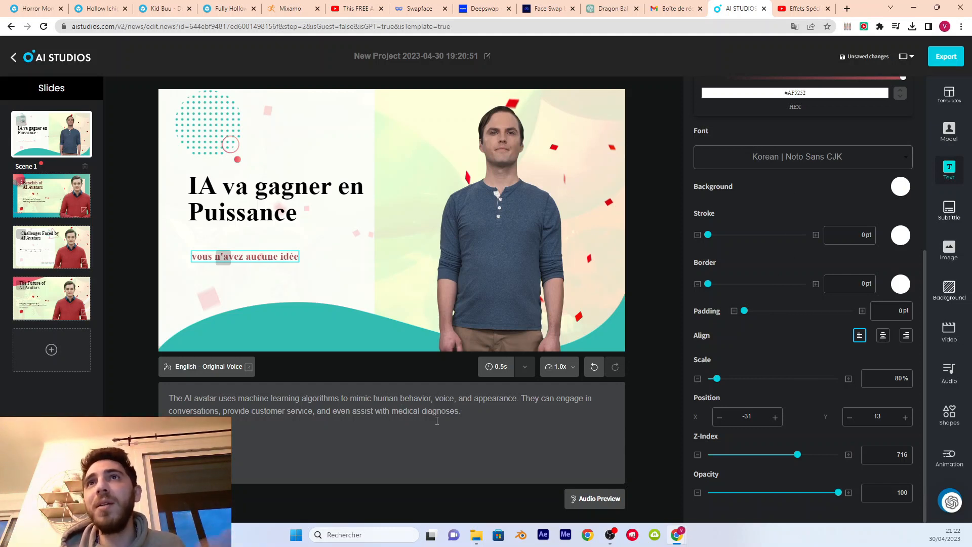
- Switch to the ChatGPT Dragon Ball conversation and copy its French two-sentence summary without the citation numbers
{"action": "left_click", "coordinate": [613, 8]}
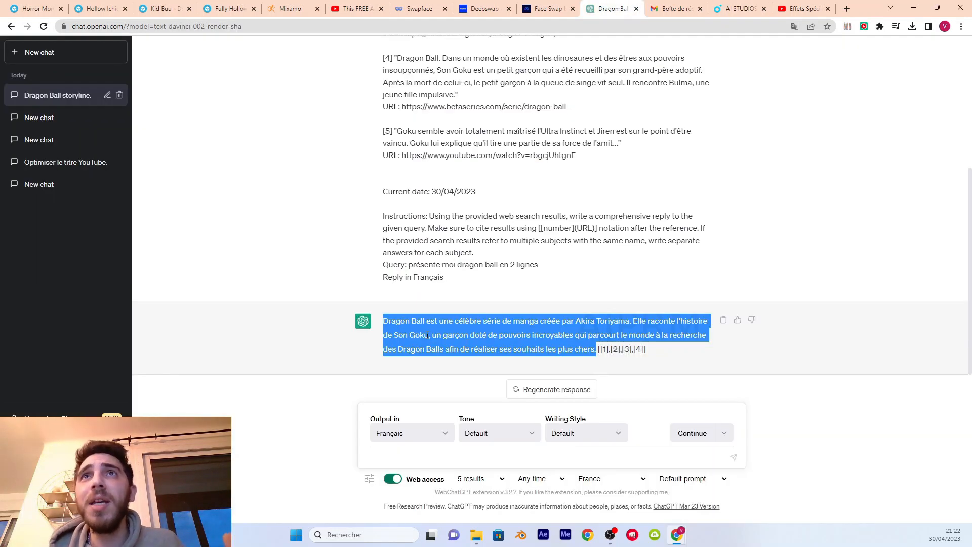
{"action": "left_click", "coordinate": [428, 329]}
{"action": "scroll", "coordinate": [427, 283], "scroll_direction": "up", "scroll_amount": 5}
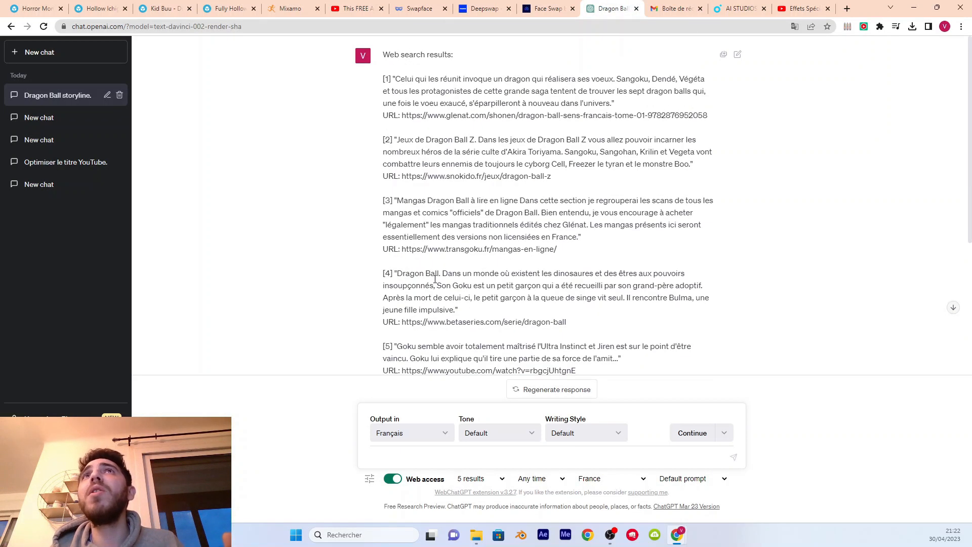
{"action": "scroll", "coordinate": [387, 317], "scroll_direction": "down", "scroll_amount": 4}
{"action": "left_click_drag", "start_coordinate": [383, 320], "coordinate": [598, 350]}
{"action": "right_click", "coordinate": [588, 352]}
{"action": "left_click", "coordinate": [594, 354]}
- Switch back to AI Studios and replace the first slide's avatar script with the copied French Dragon Ball summary
{"action": "left_click", "coordinate": [739, 8]}
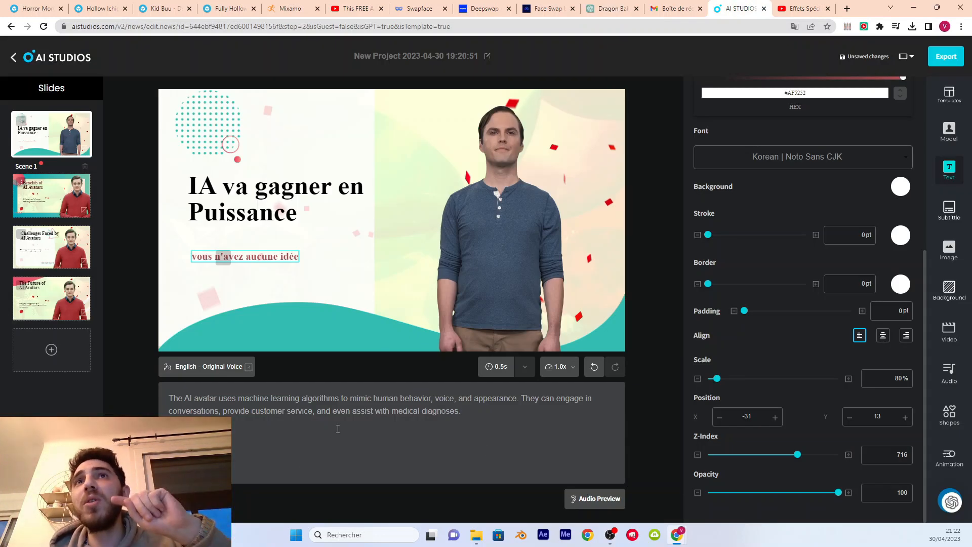
{"action": "left_click_drag", "start_coordinate": [462, 410], "coordinate": [147, 407]}
{"action": "left_click_drag", "start_coordinate": [462, 410], "coordinate": [160, 395]}
{"action": "key", "text": "ctrl+v"}
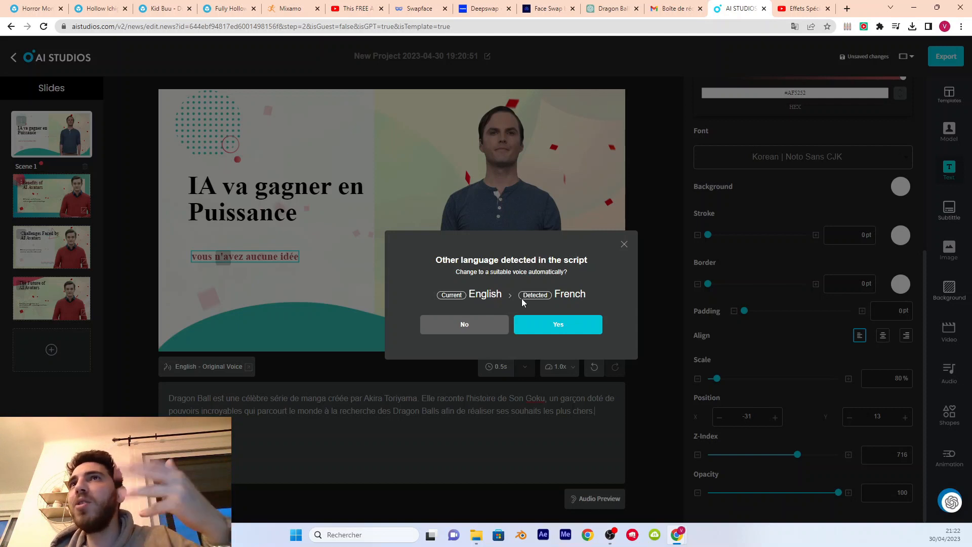
- Accept the change from an English to a French voice for the first slide's script and review the available French voices
{"action": "left_click", "coordinate": [550, 320]}
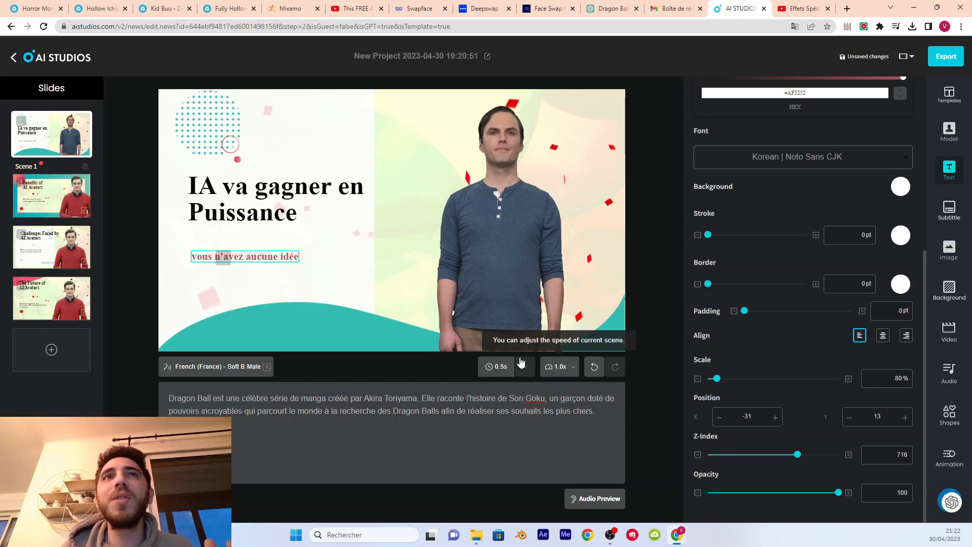
{"action": "left_click", "coordinate": [267, 369]}
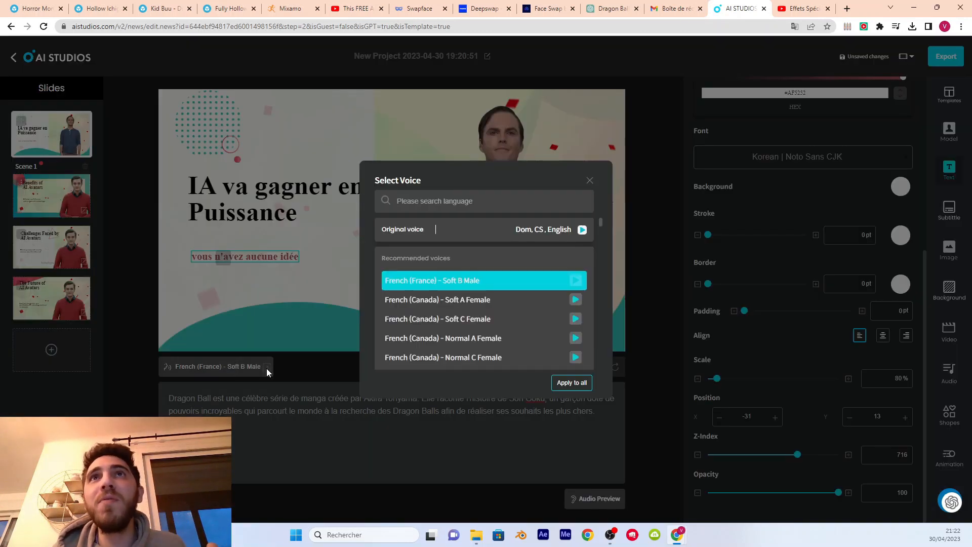
{"action": "scroll", "coordinate": [497, 322], "scroll_direction": "down", "scroll_amount": 6}
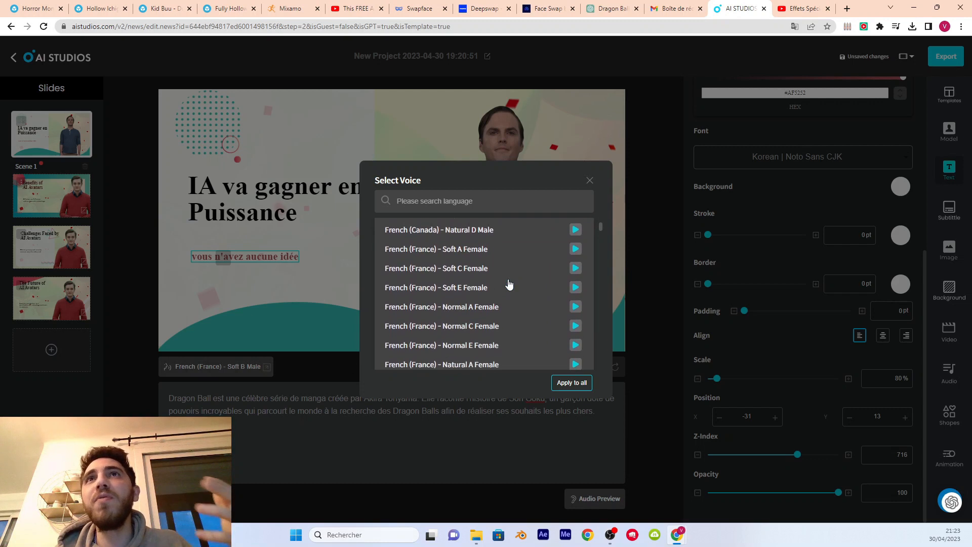
{"action": "scroll", "coordinate": [508, 284], "scroll_direction": "up", "scroll_amount": 6}
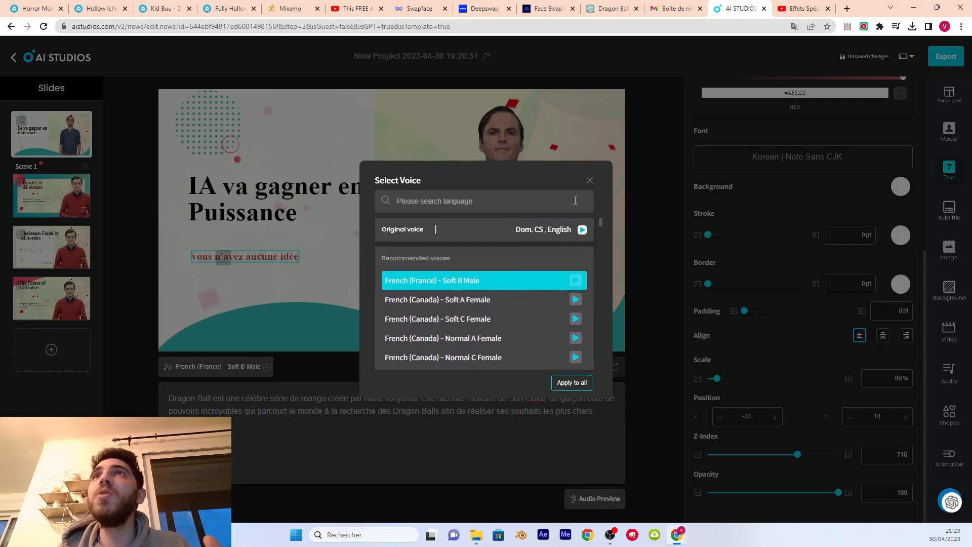
{"action": "left_click", "coordinate": [589, 183]}
- Try the Head and Voice Only display modes on the first slide's avatar and restore the Full display
{"action": "left_click", "coordinate": [936, 133]}
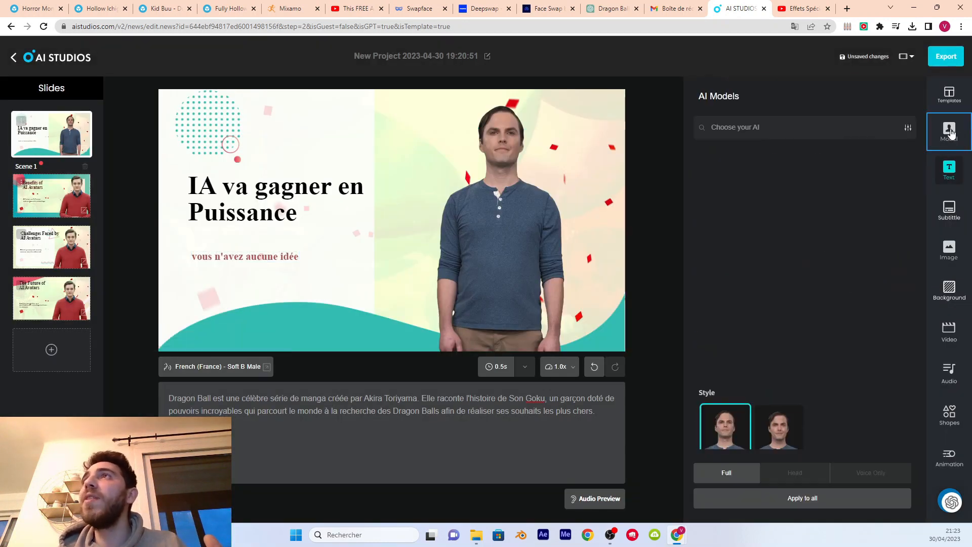
{"action": "scroll", "coordinate": [839, 218], "scroll_direction": "down", "scroll_amount": 3}
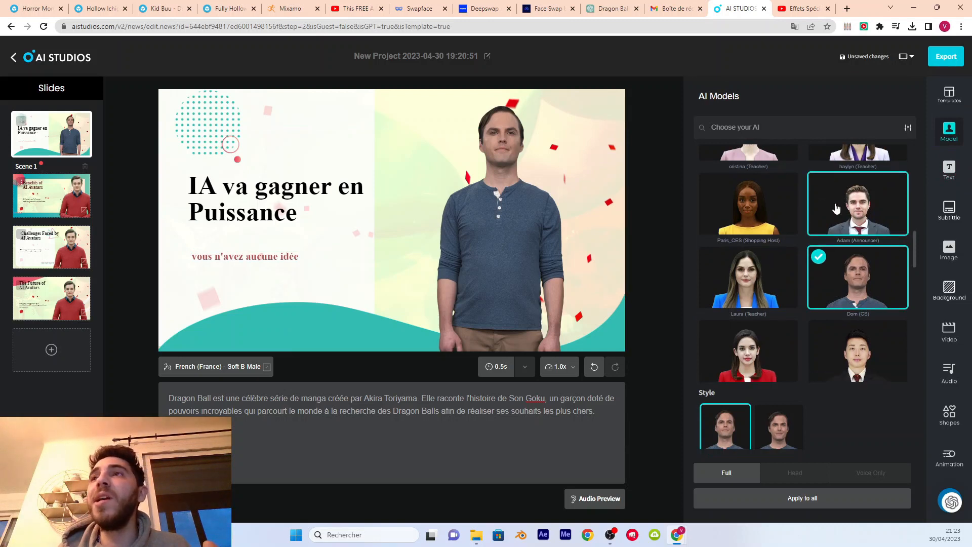
{"action": "scroll", "coordinate": [836, 227], "scroll_direction": "up", "scroll_amount": 2}
{"action": "left_click", "coordinate": [794, 472]}
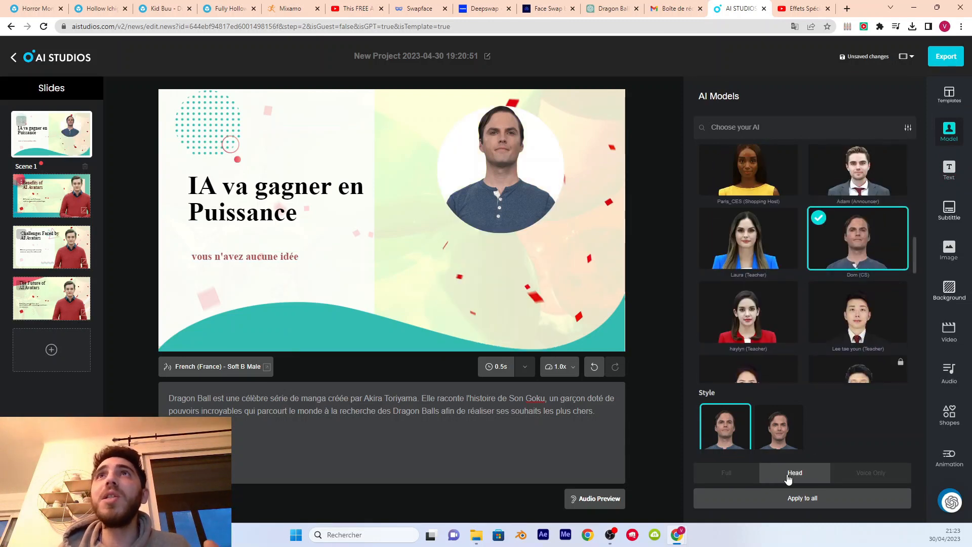
{"action": "left_click", "coordinate": [879, 477]}
{"action": "left_click", "coordinate": [729, 473]}
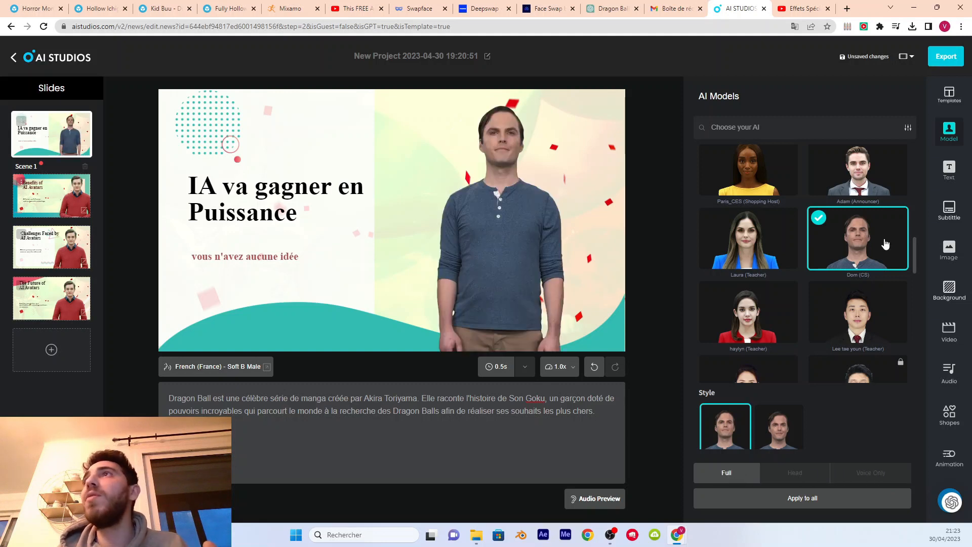
- Move the title and the red text below it slightly lower, placing the red text at about Y 21
{"action": "left_click", "coordinate": [959, 174]}
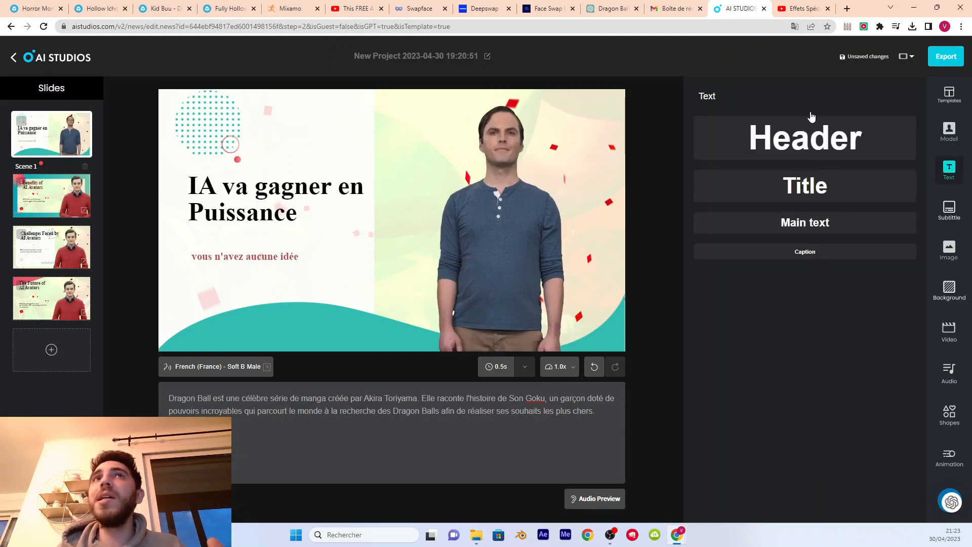
{"action": "left_click_drag", "start_coordinate": [258, 240], "coordinate": [256, 257]}
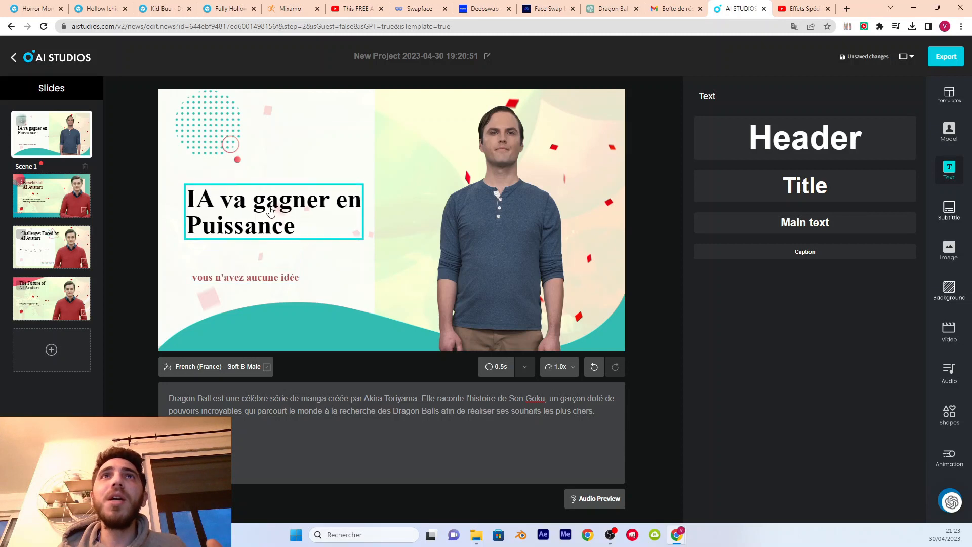
- Add the starry night-sky stock video with dark hills to the first slide and enlarge it to about 198%, covering the slide
{"action": "left_click", "coordinate": [937, 210]}
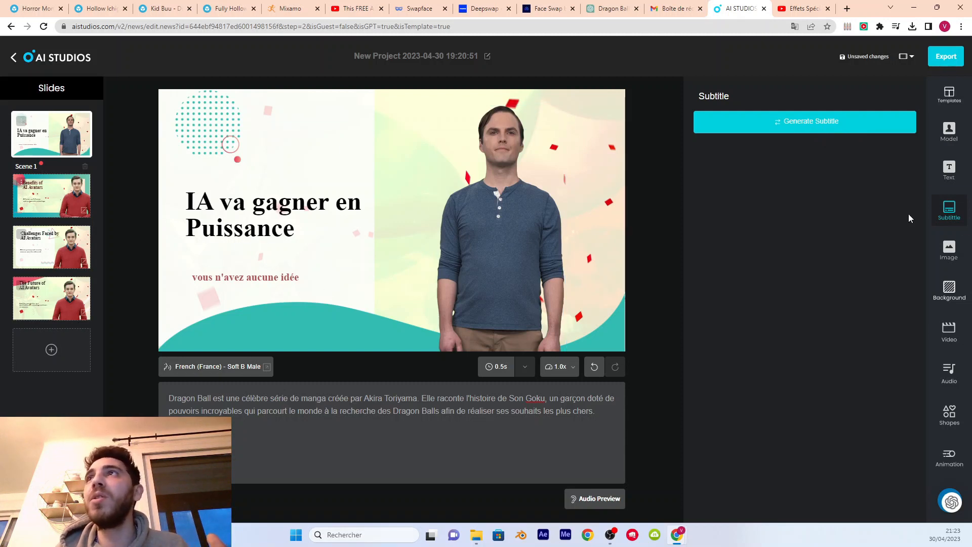
{"action": "left_click", "coordinate": [949, 250]}
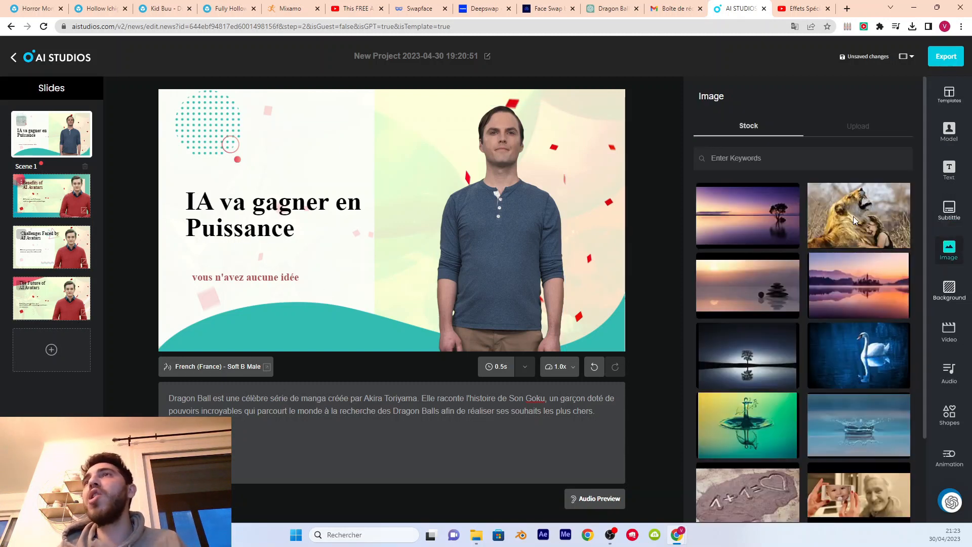
{"action": "left_click", "coordinate": [945, 290]}
{"action": "left_click", "coordinate": [945, 338]}
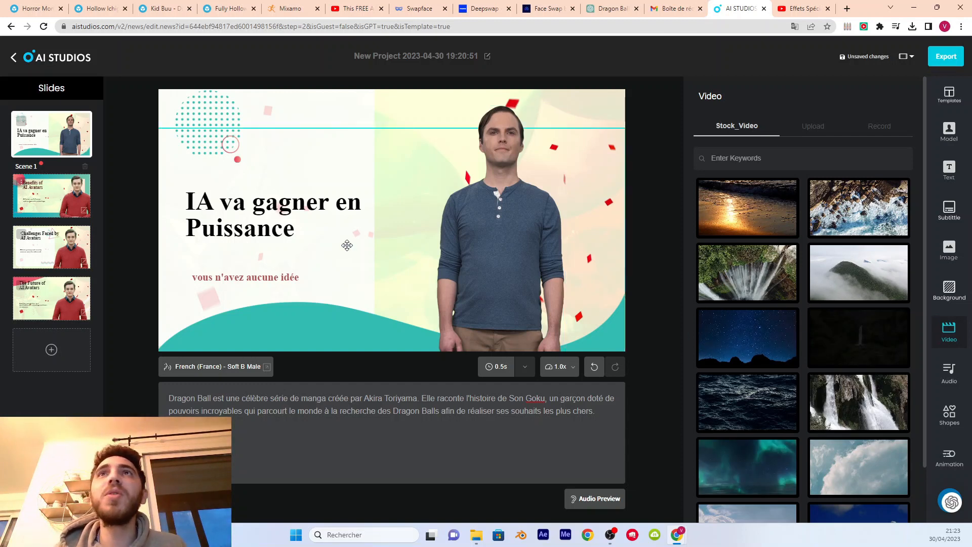
{"action": "left_click", "coordinate": [748, 334]}
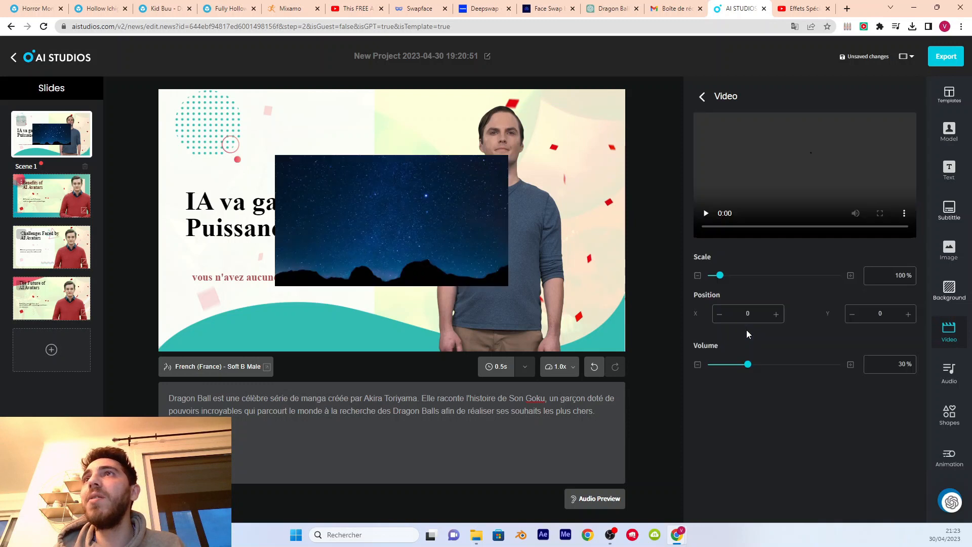
{"action": "left_click_drag", "start_coordinate": [509, 288], "coordinate": [615, 348]}
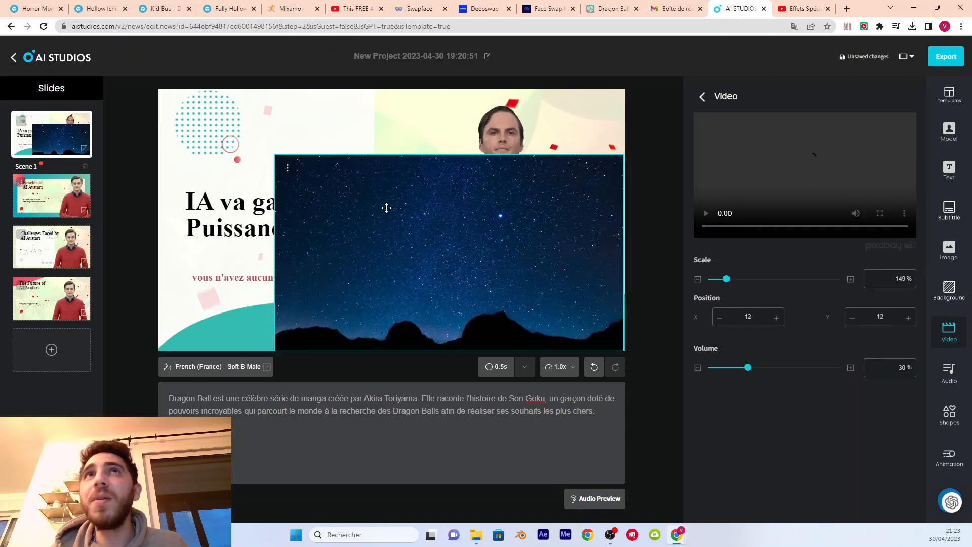
{"action": "left_click_drag", "start_coordinate": [276, 156], "coordinate": [122, 94]}
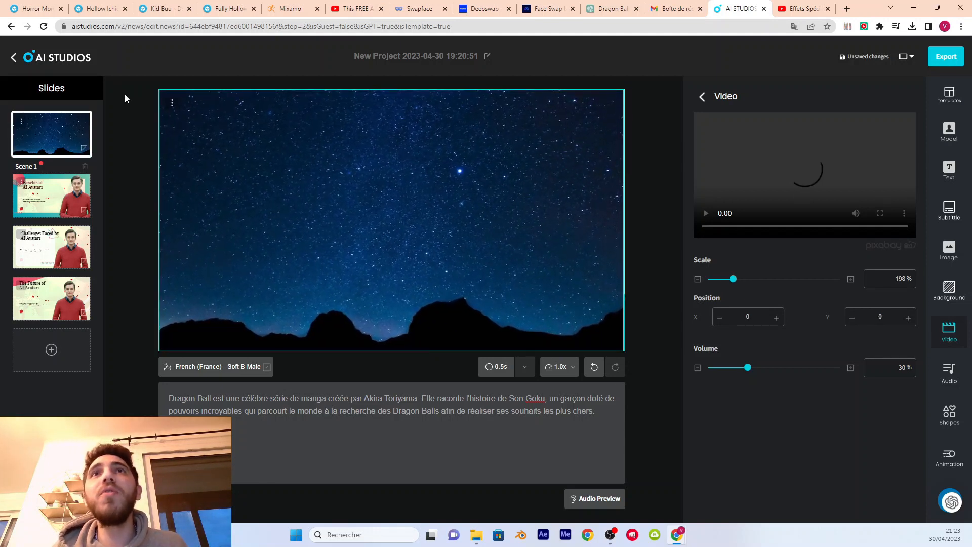
- Send the enlarged night-sky video behind the other slide elements and remove its smaller copy from the current scene
{"action": "left_click", "coordinate": [172, 102]}
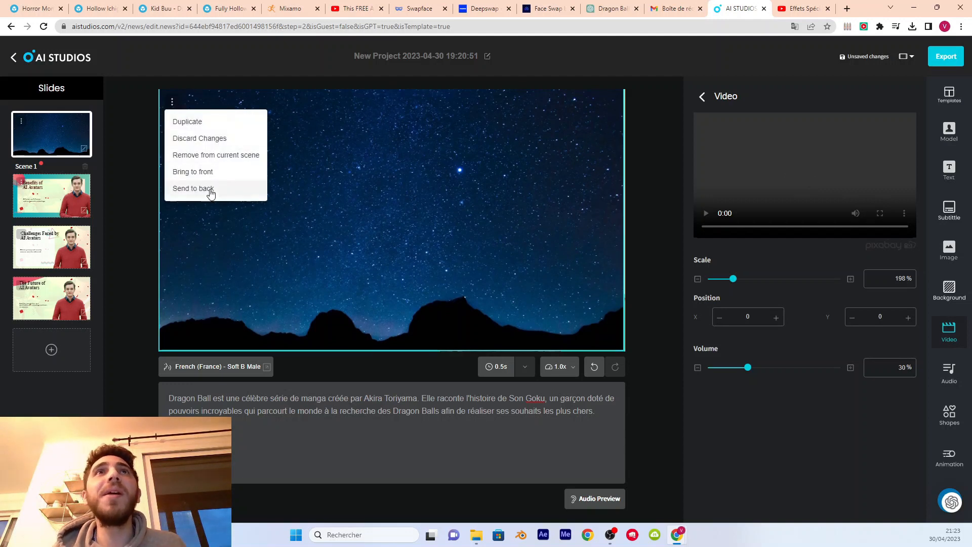
{"action": "left_click", "coordinate": [210, 188]}
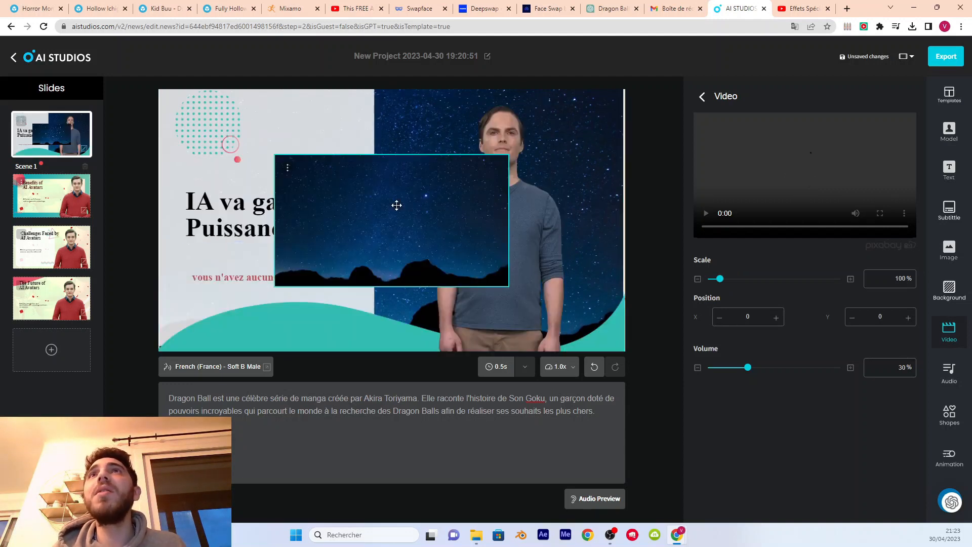
{"action": "left_click", "coordinate": [288, 167]}
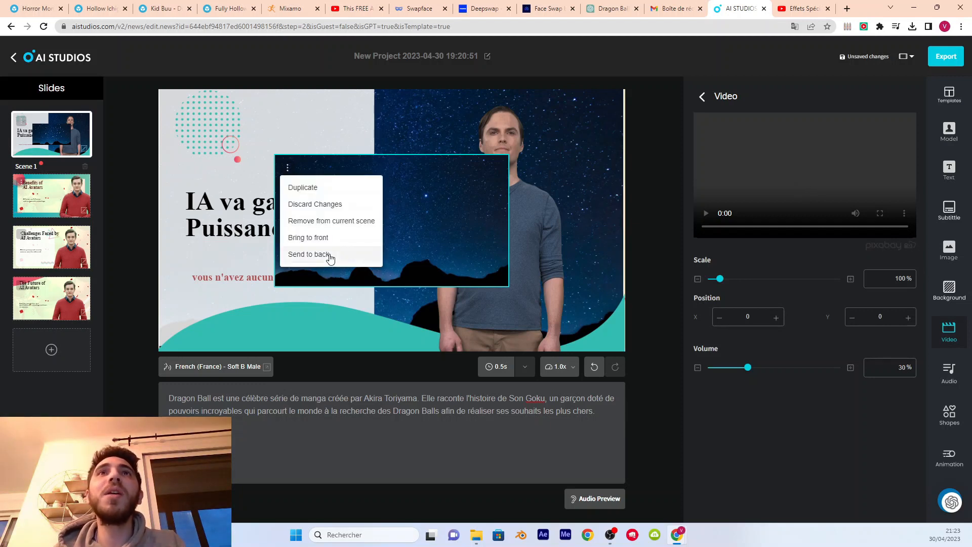
{"action": "left_click", "coordinate": [325, 223]}
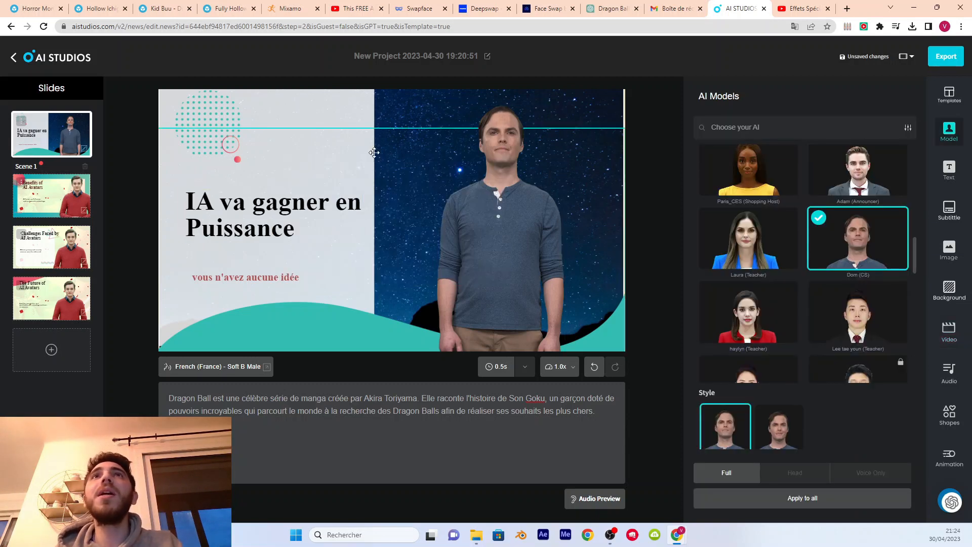
- Reduce the scale of the white rounded panel shape behind the title to 10%
{"action": "left_click", "coordinate": [348, 146]}
{"action": "left_click", "coordinate": [337, 110]}
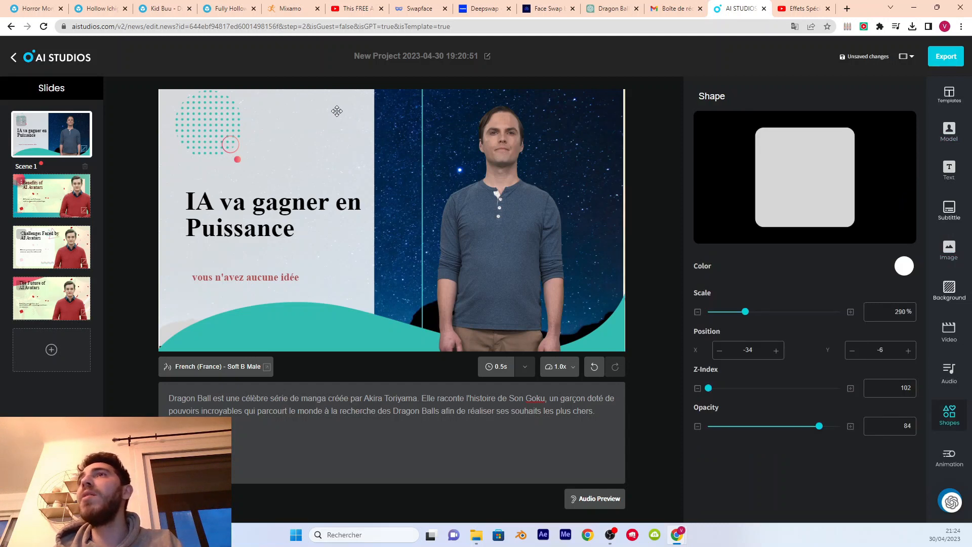
{"action": "left_click_drag", "start_coordinate": [747, 314], "coordinate": [653, 314]}
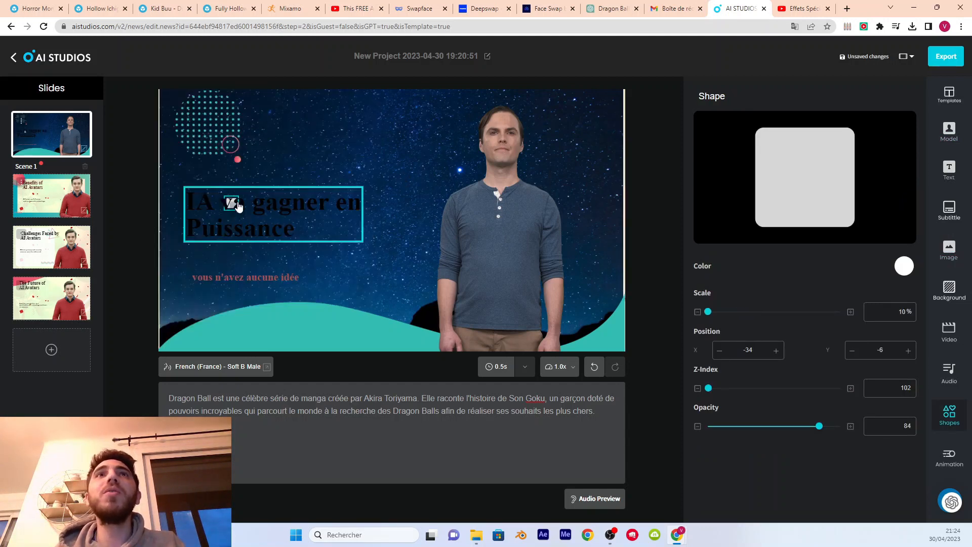
- Reposition the title at about X -24, Y 6 and enlarge the night-sky video to 200% to fill the slide
{"action": "left_click_drag", "start_coordinate": [239, 205], "coordinate": [254, 235]}
{"action": "left_click", "coordinate": [249, 219]}
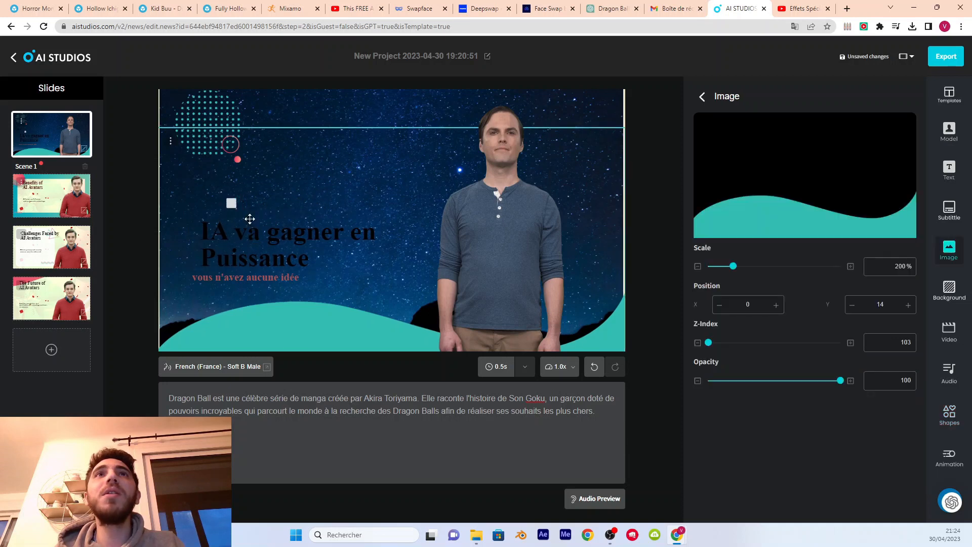
{"action": "left_click_drag", "start_coordinate": [232, 202], "coordinate": [220, 197]}
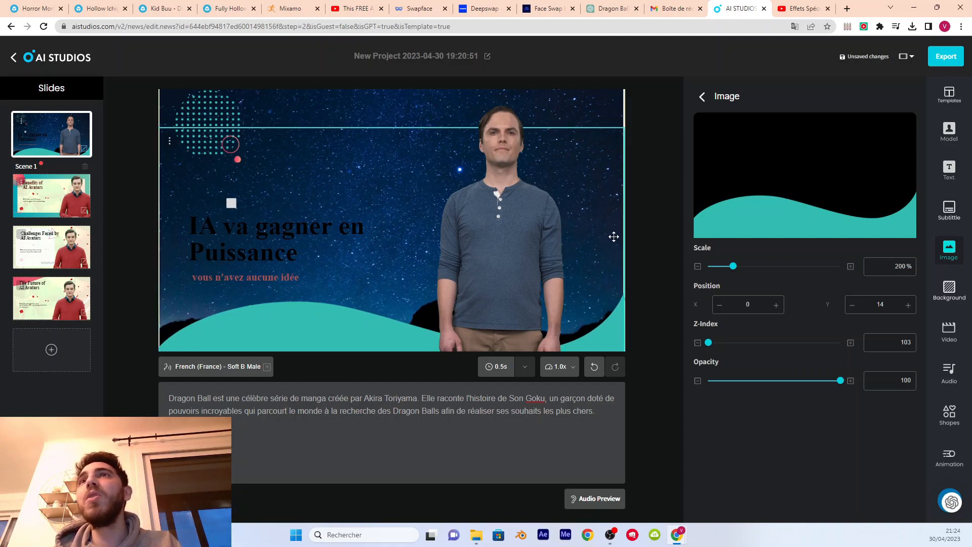
{"action": "left_click", "coordinate": [594, 107]}
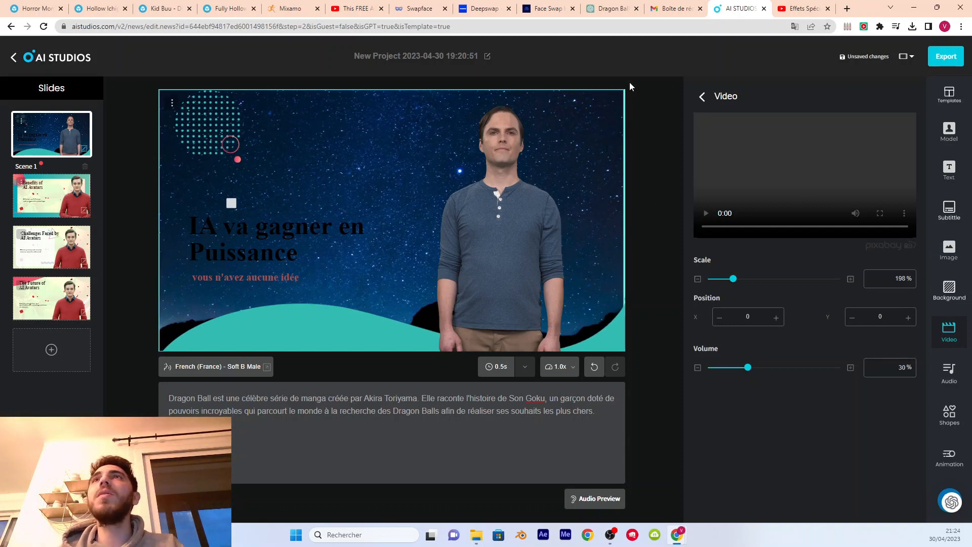
{"action": "left_click_drag", "start_coordinate": [622, 91], "coordinate": [625, 90]}
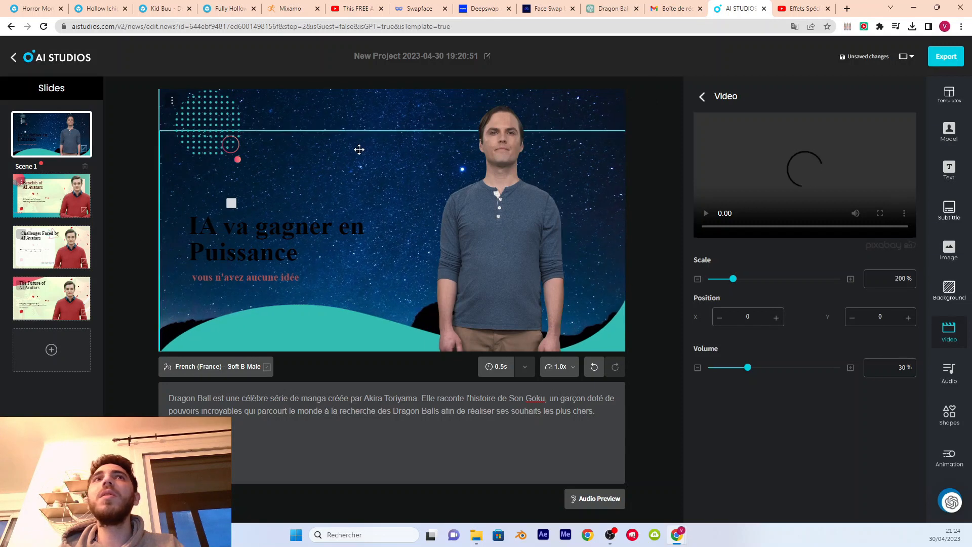
- Recolor the title to the near-white #F5F0F0 and the "vous n'avez aucune idée" text to the light grey #E7E5E5
{"action": "left_click", "coordinate": [324, 229]}
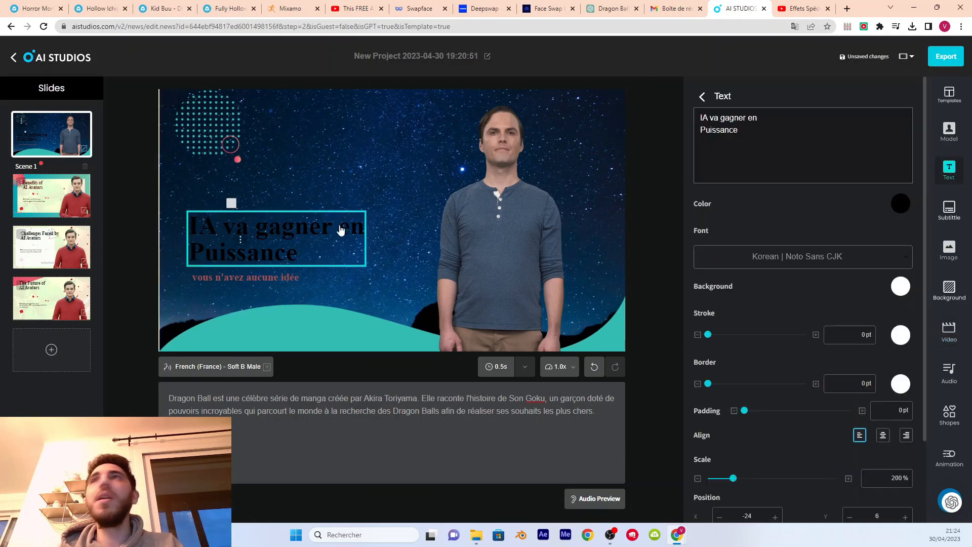
{"action": "left_click", "coordinate": [902, 204]}
{"action": "left_click_drag", "start_coordinate": [737, 235], "coordinate": [694, 229]}
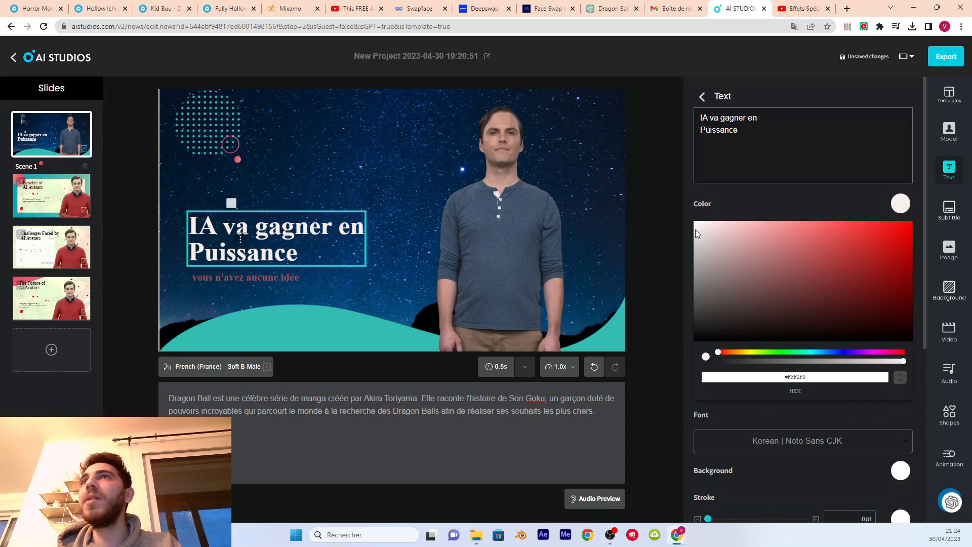
{"action": "left_click", "coordinate": [284, 277]}
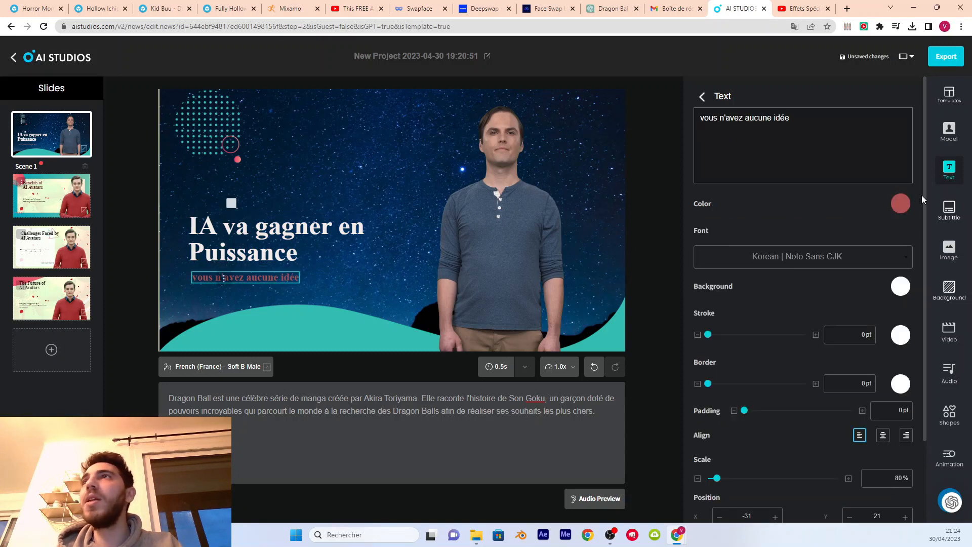
{"action": "left_click", "coordinate": [901, 204]}
{"action": "left_click_drag", "start_coordinate": [700, 239], "coordinate": [696, 229]}
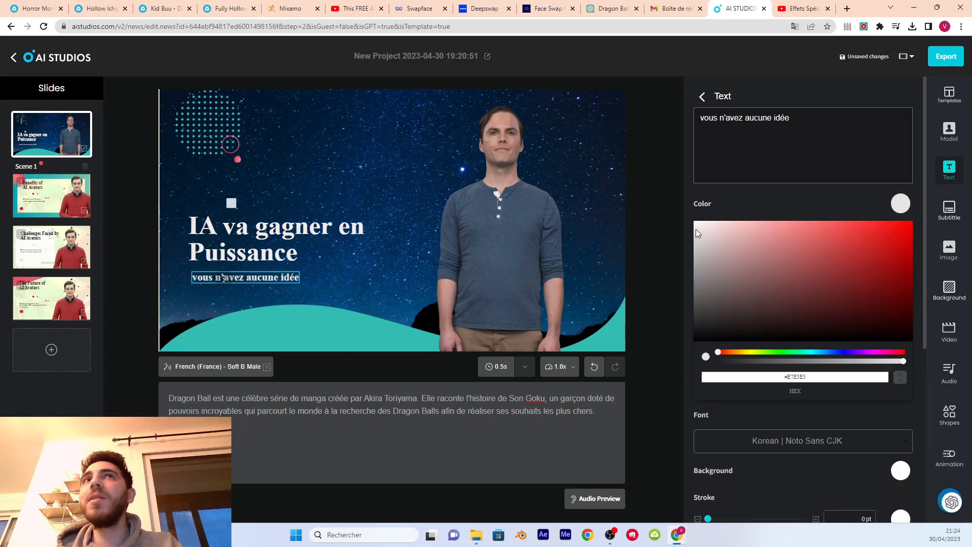
- Reduce the scale of the teal wave image along the slide's lower edge to 10%
{"action": "left_click", "coordinate": [301, 334]}
{"action": "left_click_drag", "start_coordinate": [734, 268], "coordinate": [624, 266]}
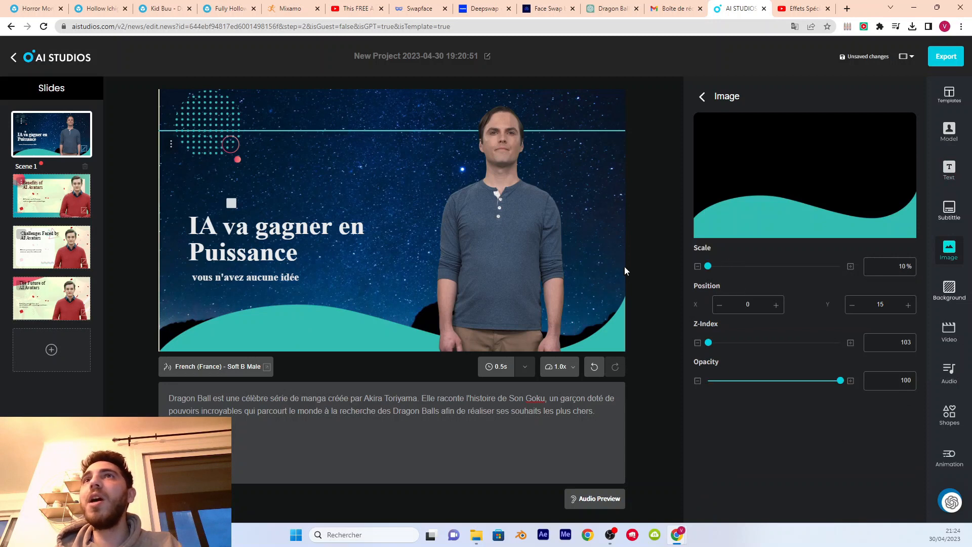
{"action": "left_click", "coordinate": [244, 306]}
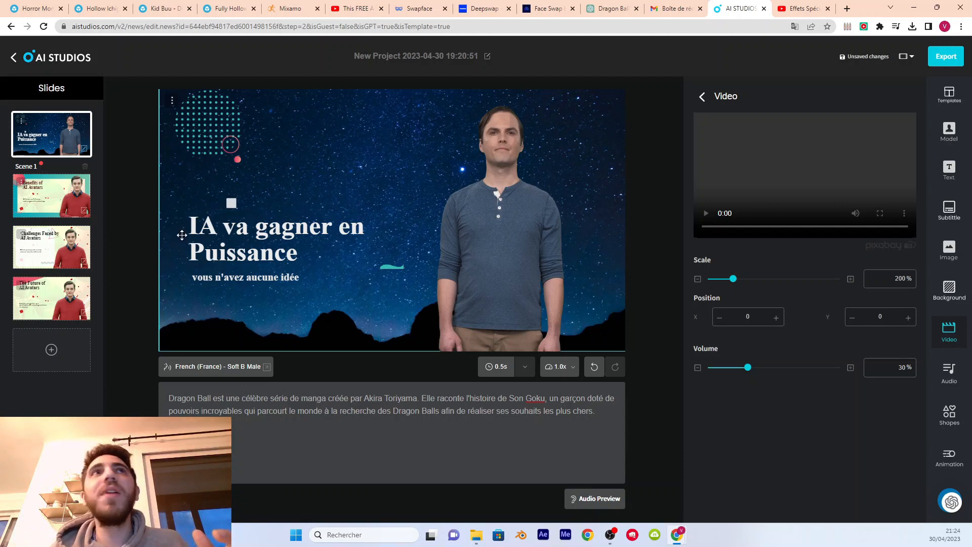
- Replace the avatar on the "Benefits of AI Avatars" slide with the virtual model Chris in the brown suit
{"action": "left_click", "coordinate": [44, 192]}
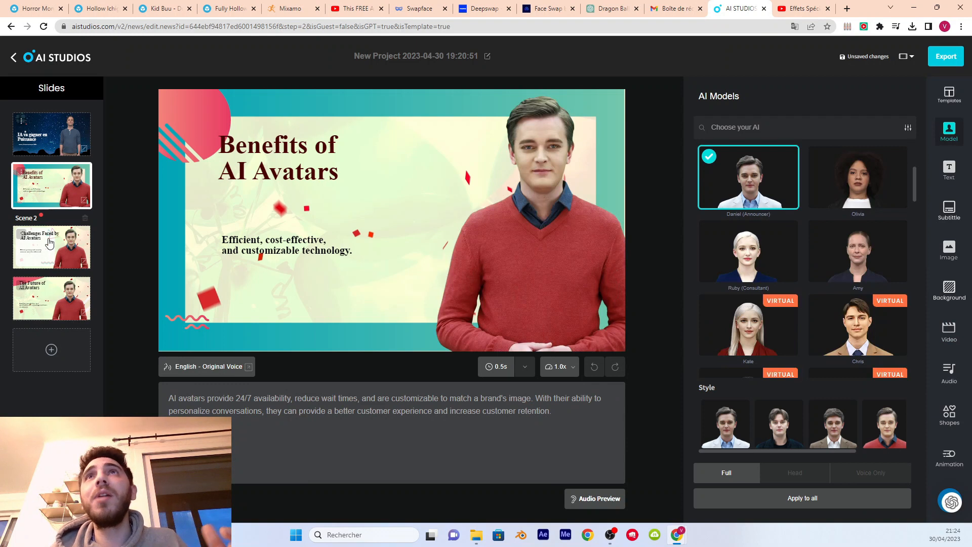
{"action": "left_click", "coordinate": [766, 263]}
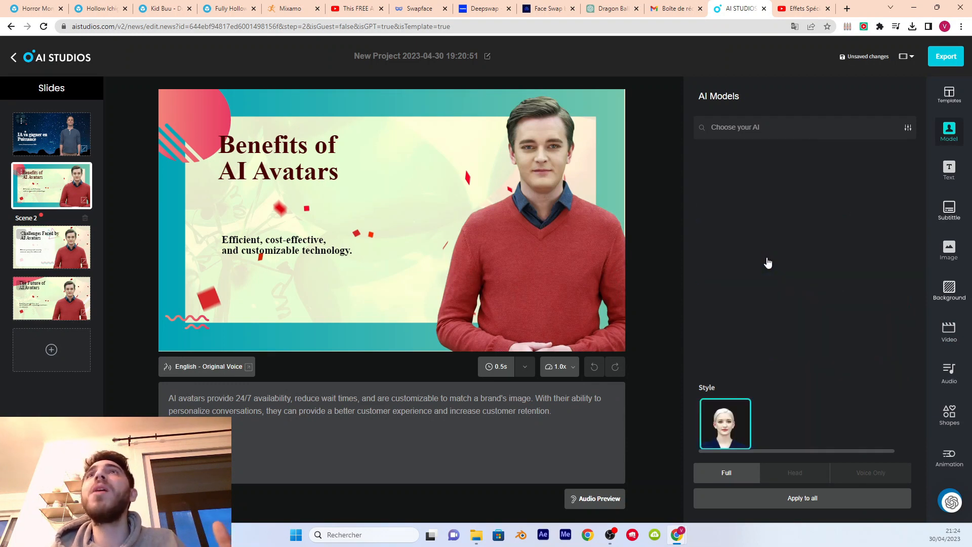
{"action": "left_click", "coordinate": [727, 341]}
{"action": "left_click", "coordinate": [858, 344]}
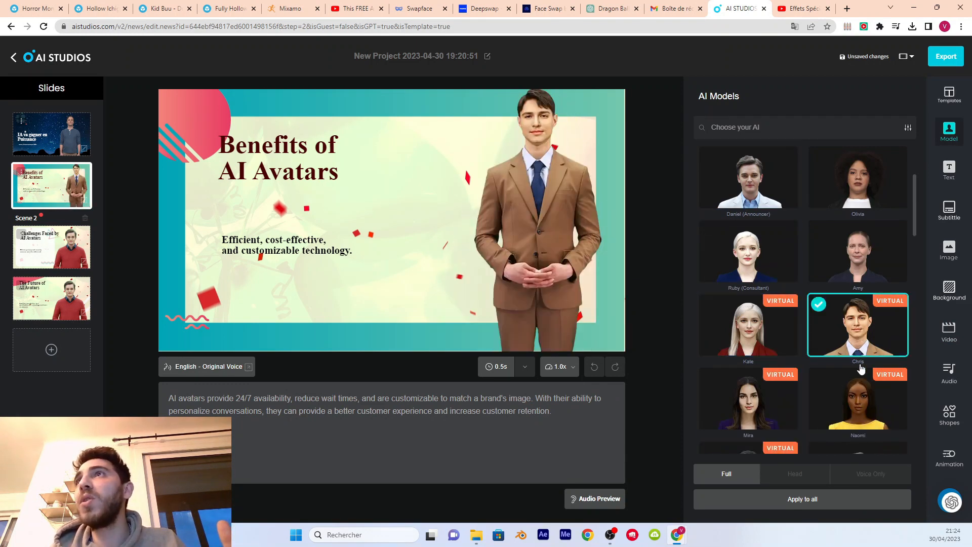
- Replace the avatar on the "Benefits of AI Avatars" slide with the virtual model Naomi, and return to the first slide
{"action": "left_click", "coordinate": [855, 377]}
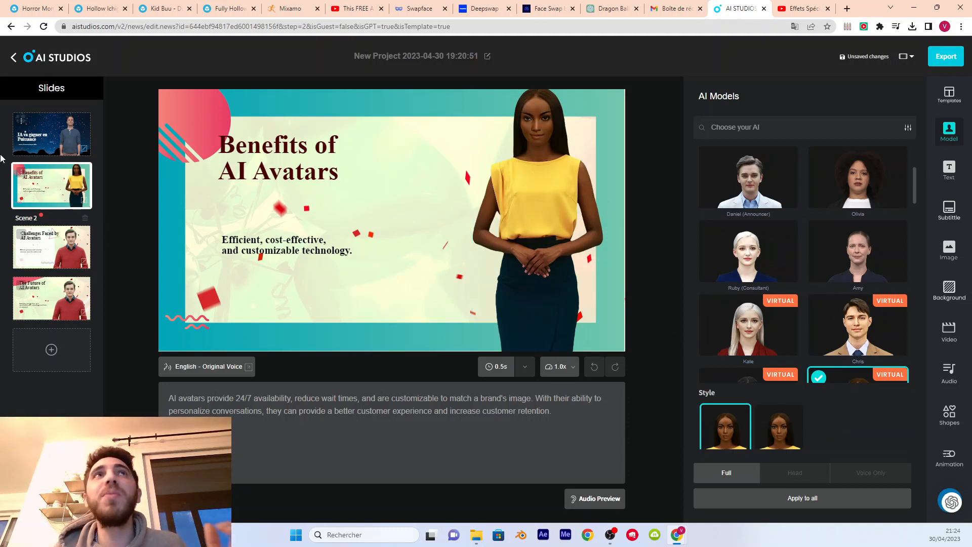
{"action": "left_click", "coordinate": [53, 134]}
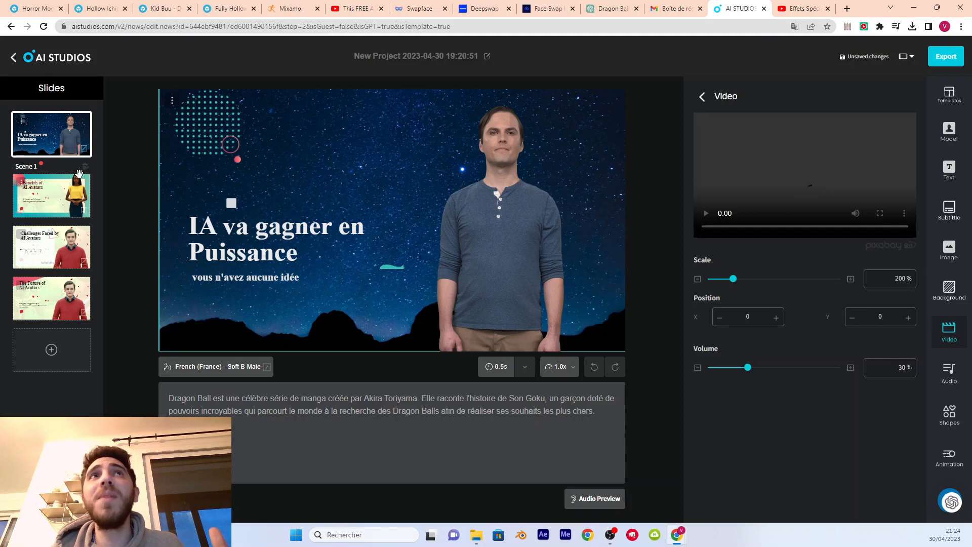
- Delete the three remaining template slides, keeping only the "IA va gagner en Puissance" slide
{"action": "left_click", "coordinate": [81, 284]}
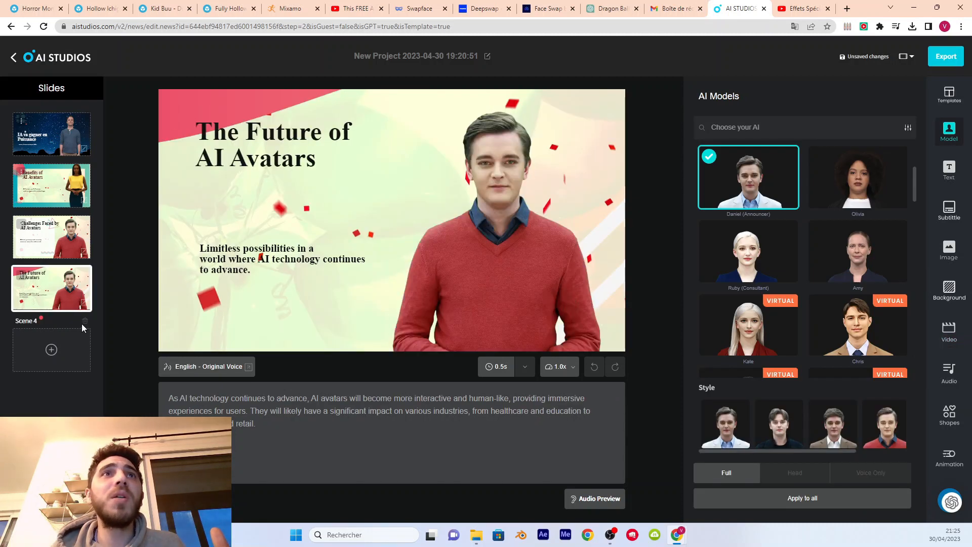
{"action": "left_click", "coordinate": [84, 321]}
{"action": "left_click", "coordinate": [85, 272]}
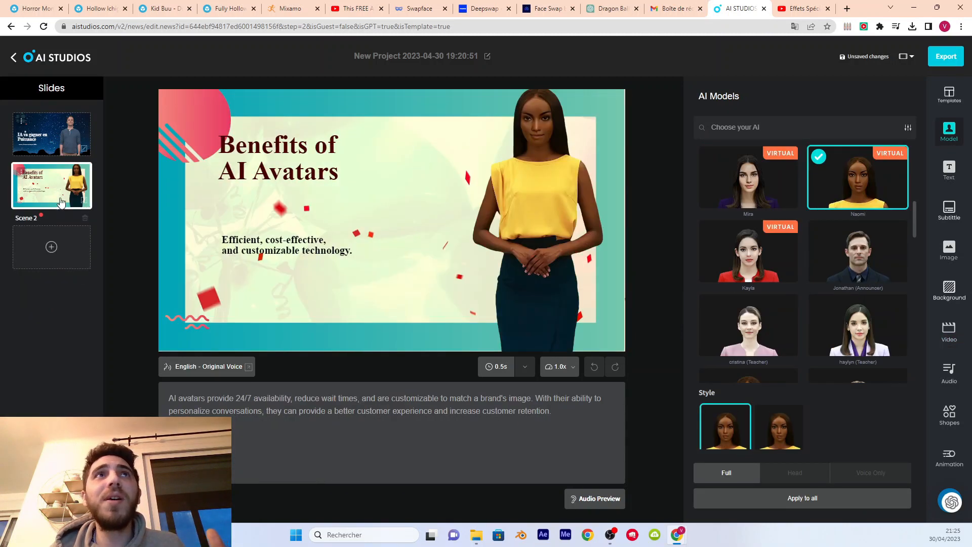
{"action": "left_click", "coordinate": [85, 219]}
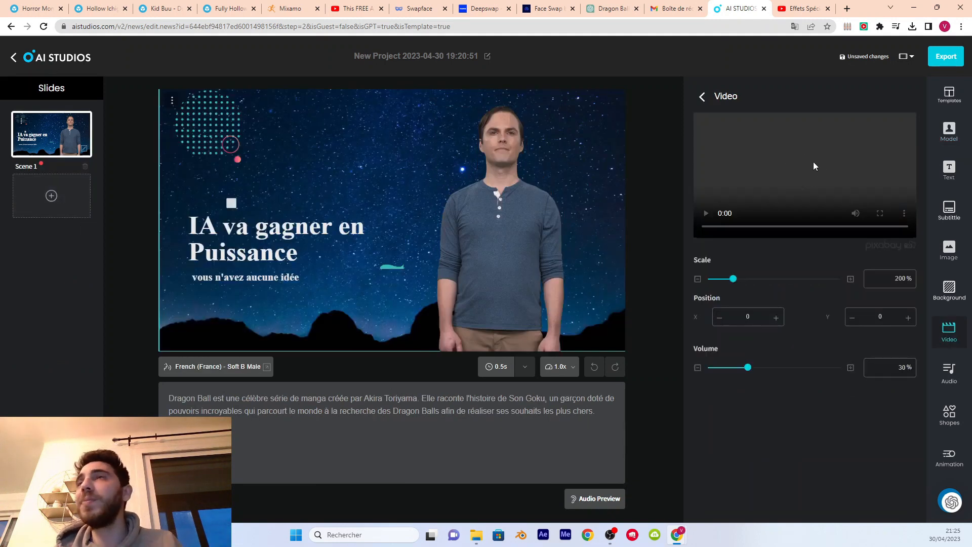
- Export the video and submit the survey with Google search as source, Salesperson as position and Tutorials & Guides as video type
{"action": "left_click", "coordinate": [952, 57]}
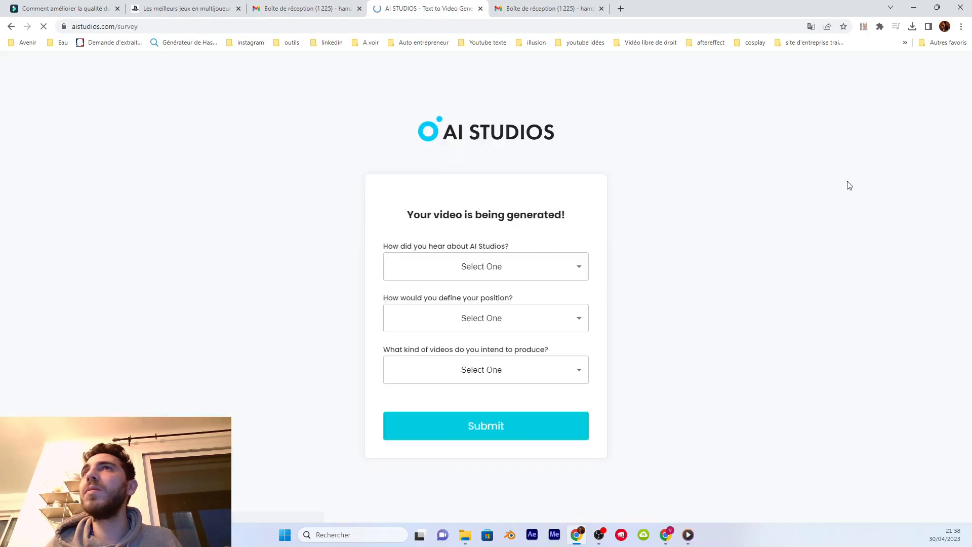
{"action": "left_click", "coordinate": [552, 268]}
{"action": "left_click", "coordinate": [495, 312]}
{"action": "left_click", "coordinate": [537, 324]}
{"action": "left_click", "coordinate": [466, 372]}
{"action": "left_click", "coordinate": [471, 370]}
{"action": "left_click", "coordinate": [485, 391]}
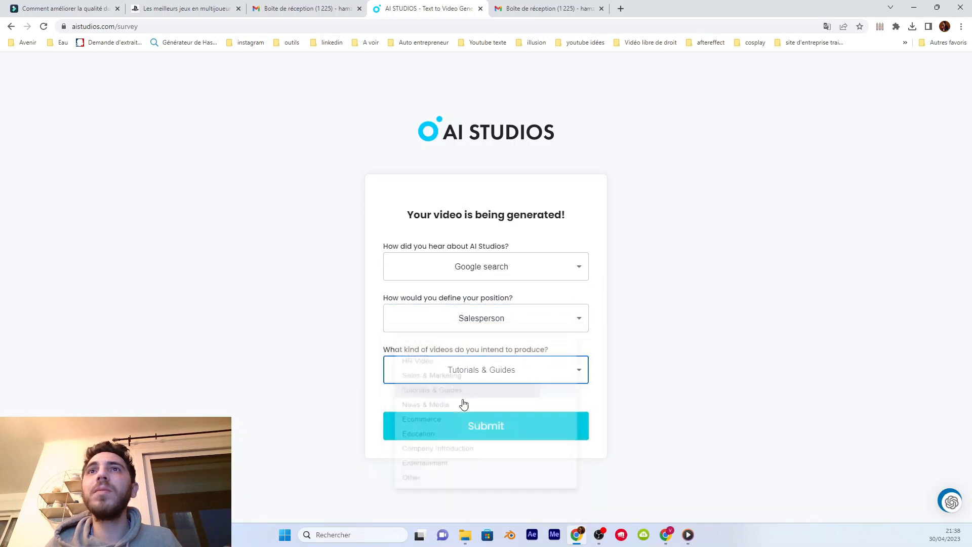
{"action": "left_click", "coordinate": [487, 426]}
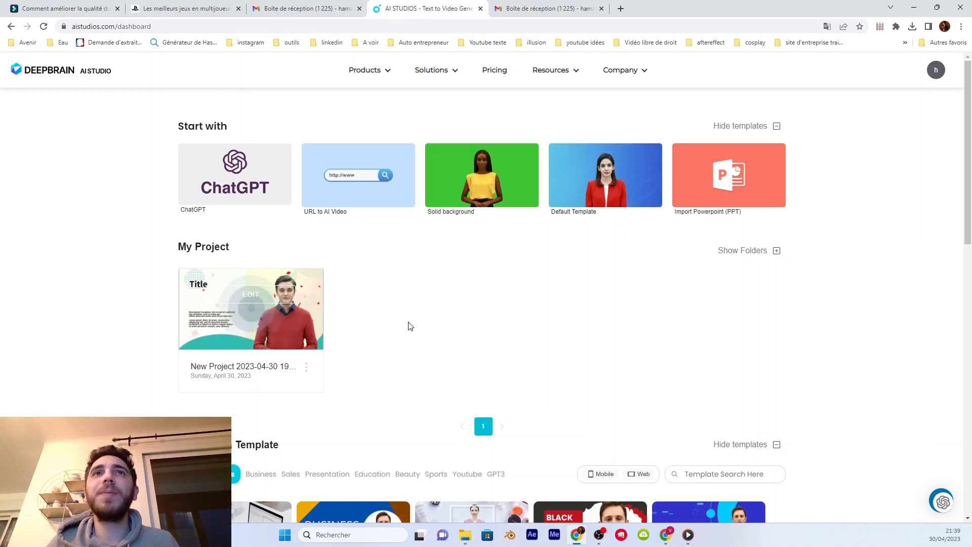
- Download the generated video of the project listed under My Project
{"action": "mouse_move", "coordinate": [306, 310]}
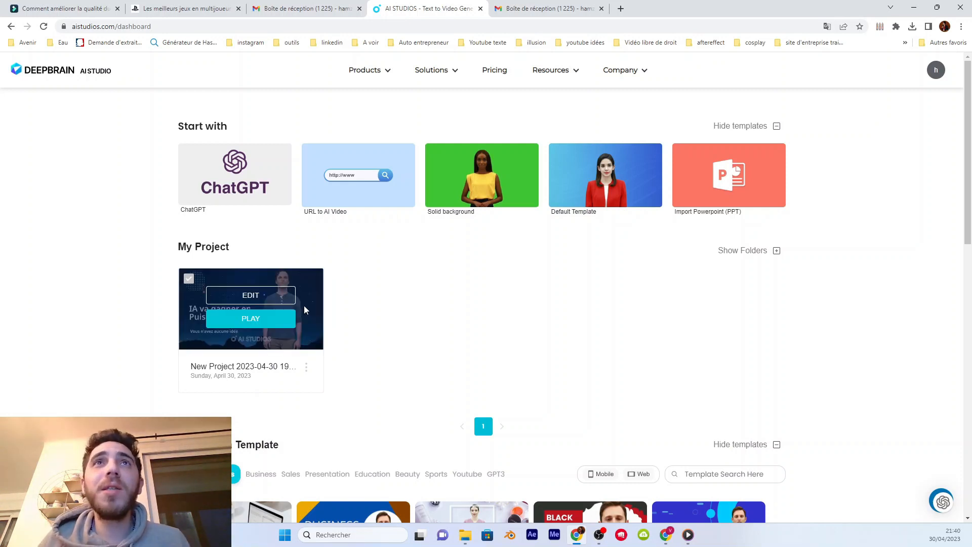
{"action": "left_click", "coordinate": [306, 367]}
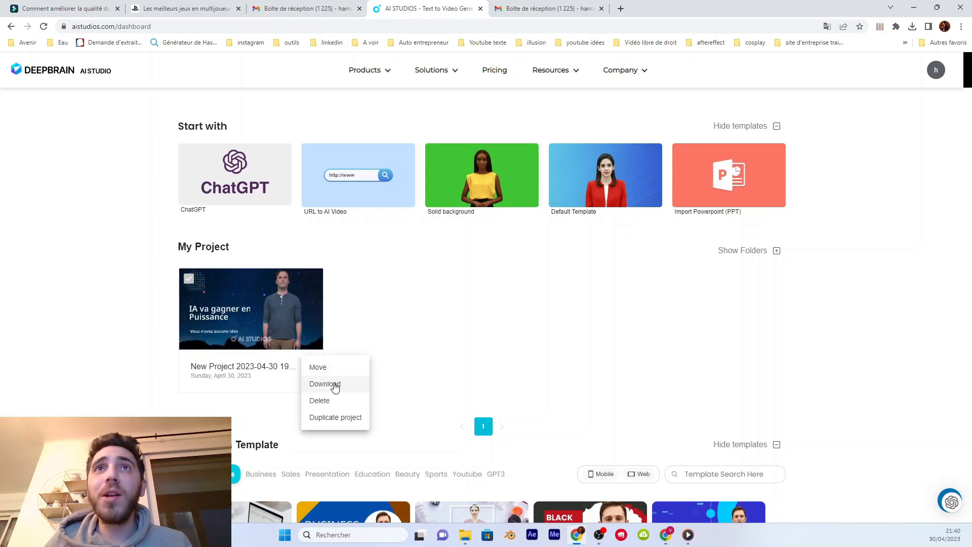
{"action": "left_click", "coordinate": [335, 386]}
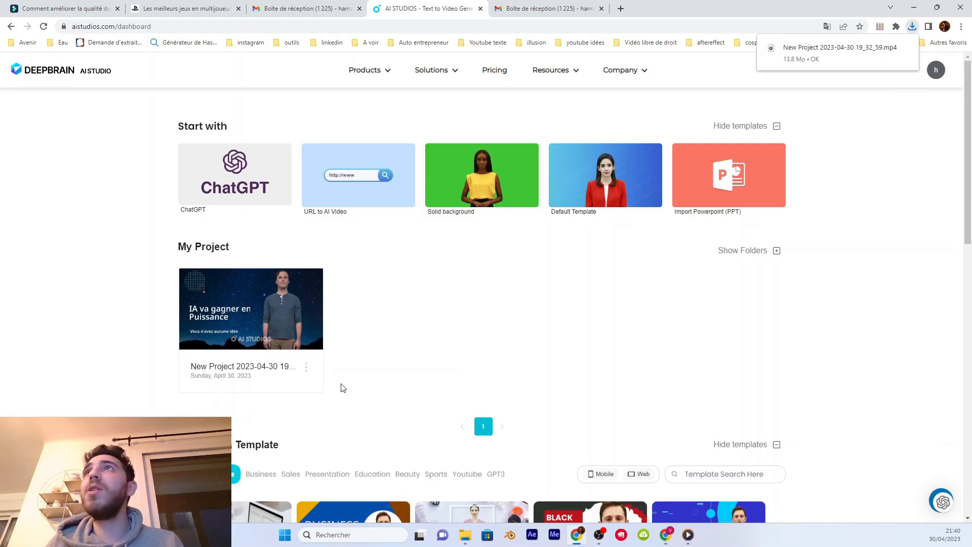
- Play the generated project video in full screen to check the avatar, text and background, and leave full screen
{"action": "mouse_move", "coordinate": [251, 302]}
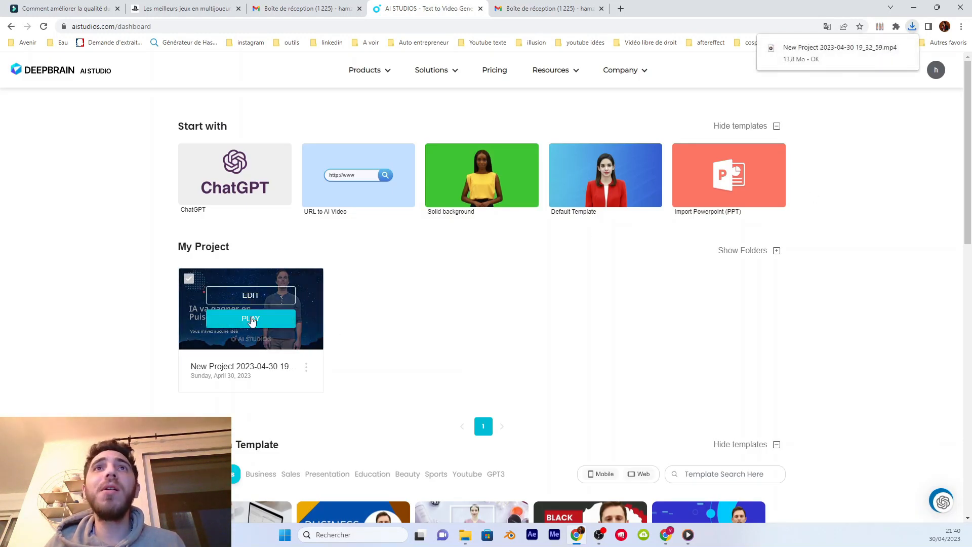
{"action": "left_click", "coordinate": [252, 320]}
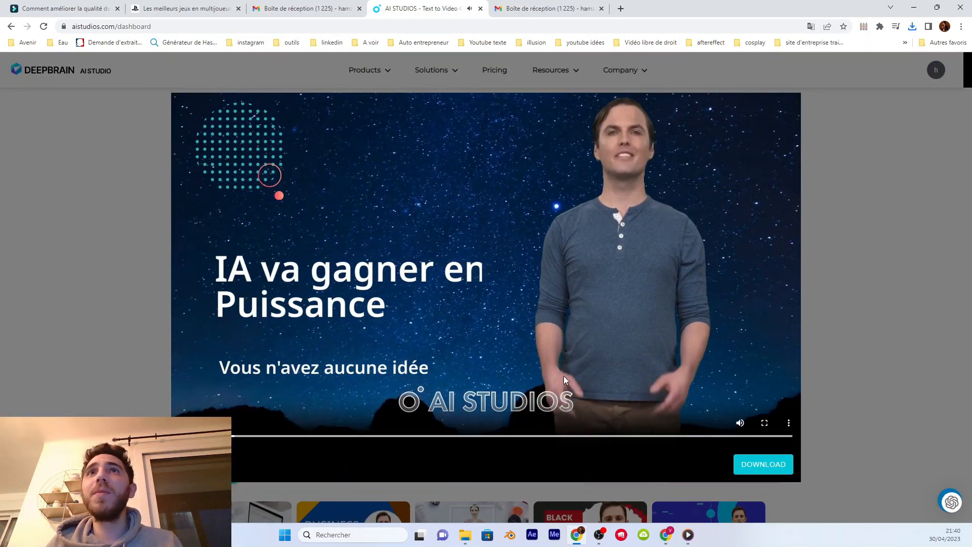
{"action": "left_click", "coordinate": [764, 423]}
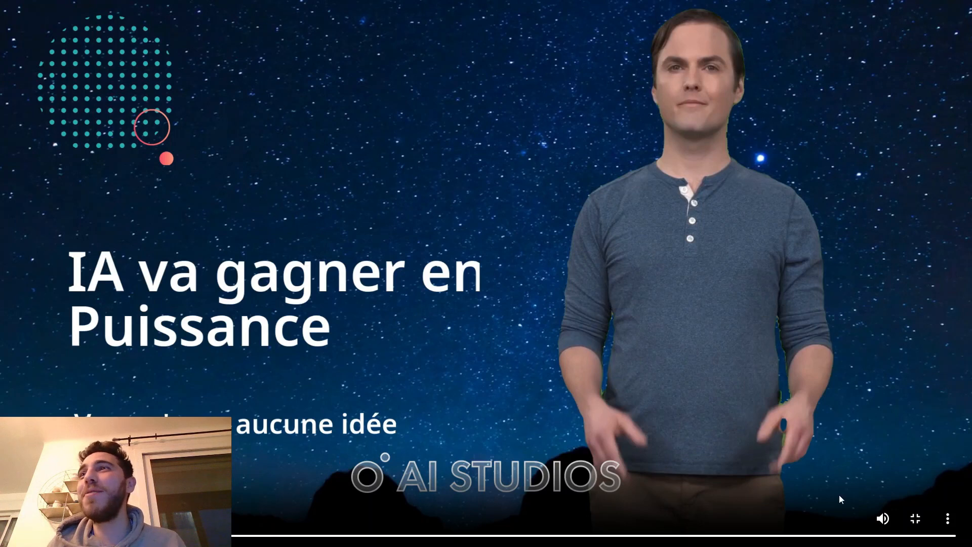
{"action": "left_click", "coordinate": [916, 518]}
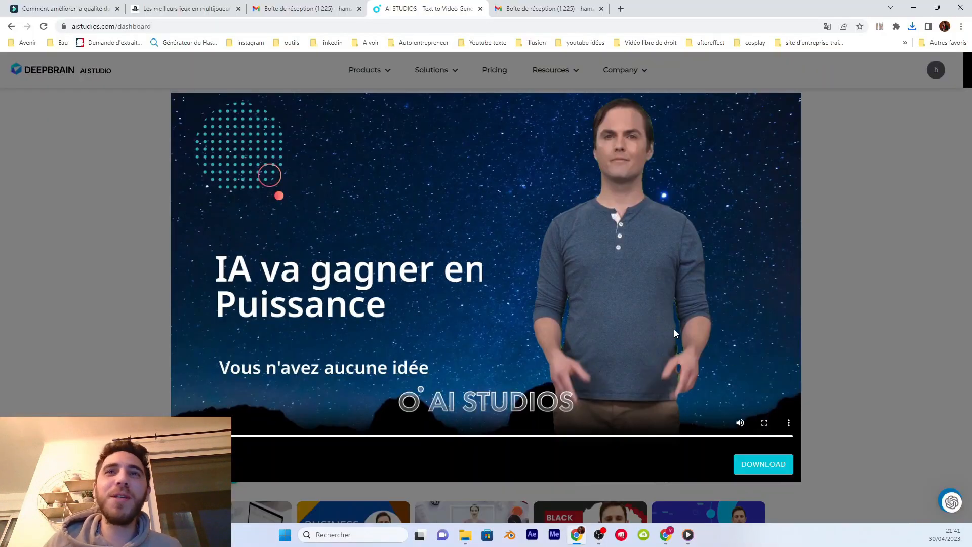